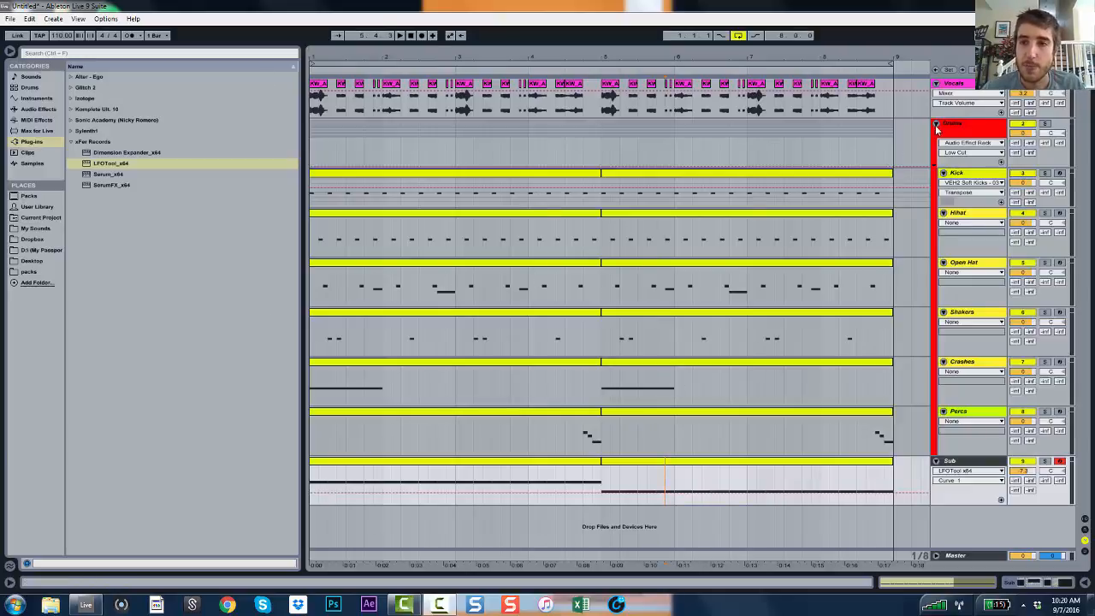
- Fit the eight-bar loop to the arrangement width and play it through
click(965, 86)
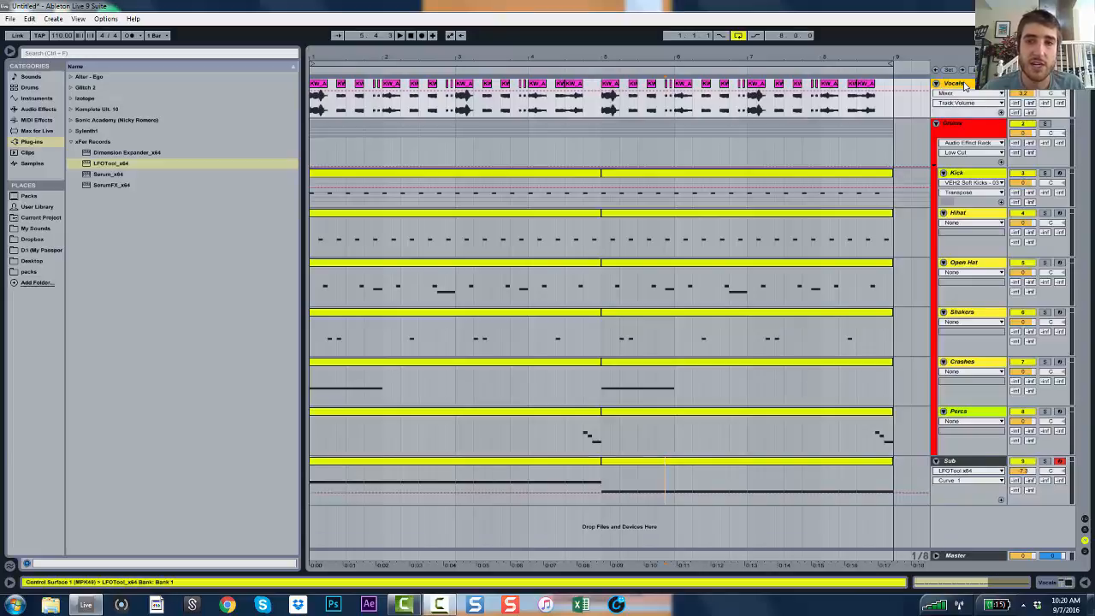
click(433, 60)
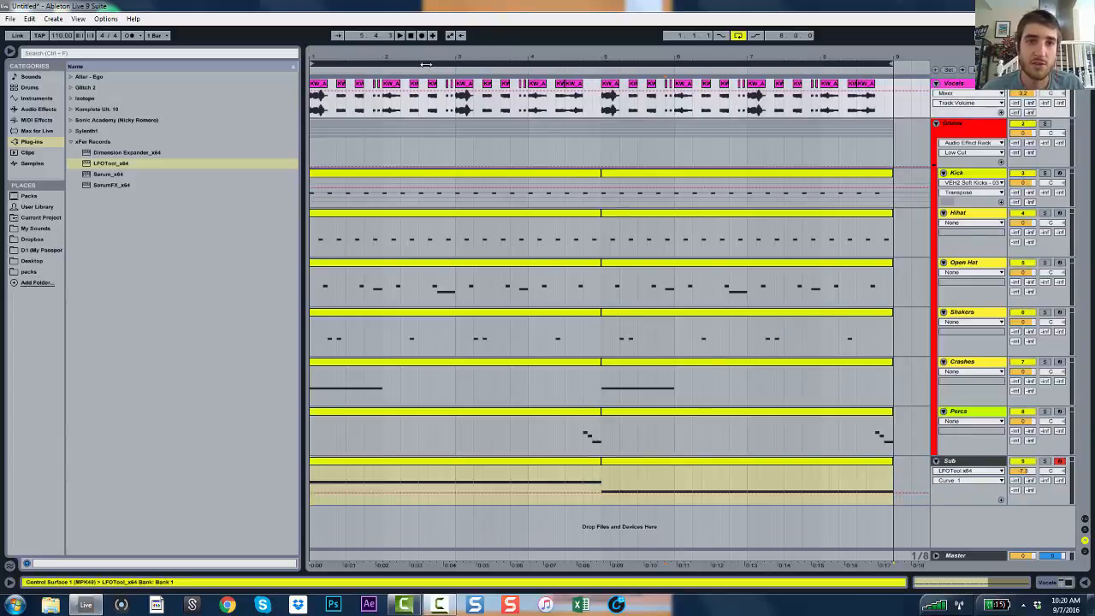
key(z)
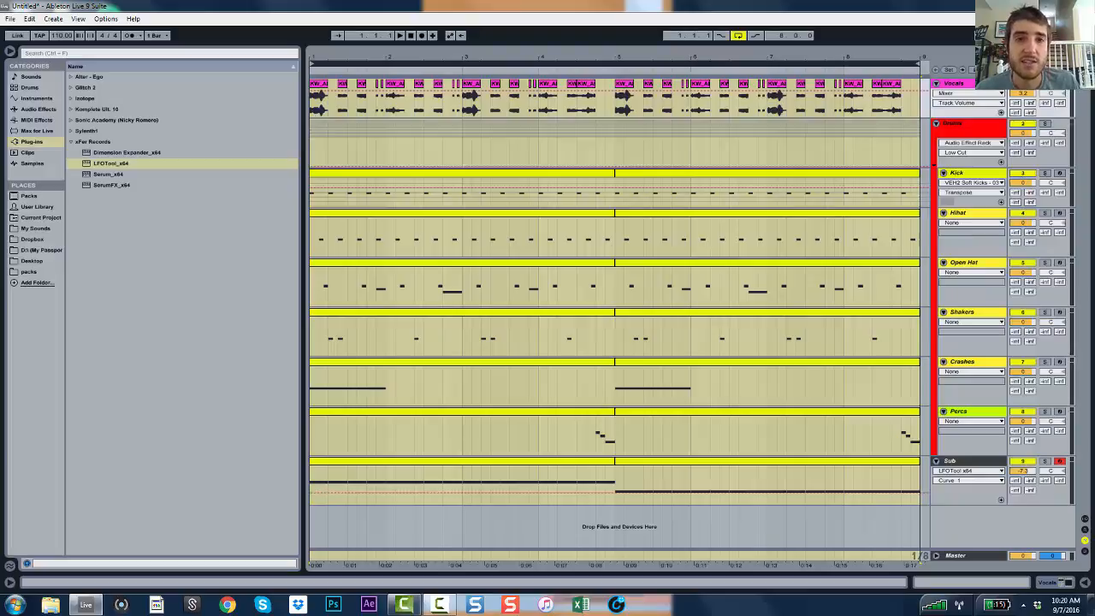
key(space)
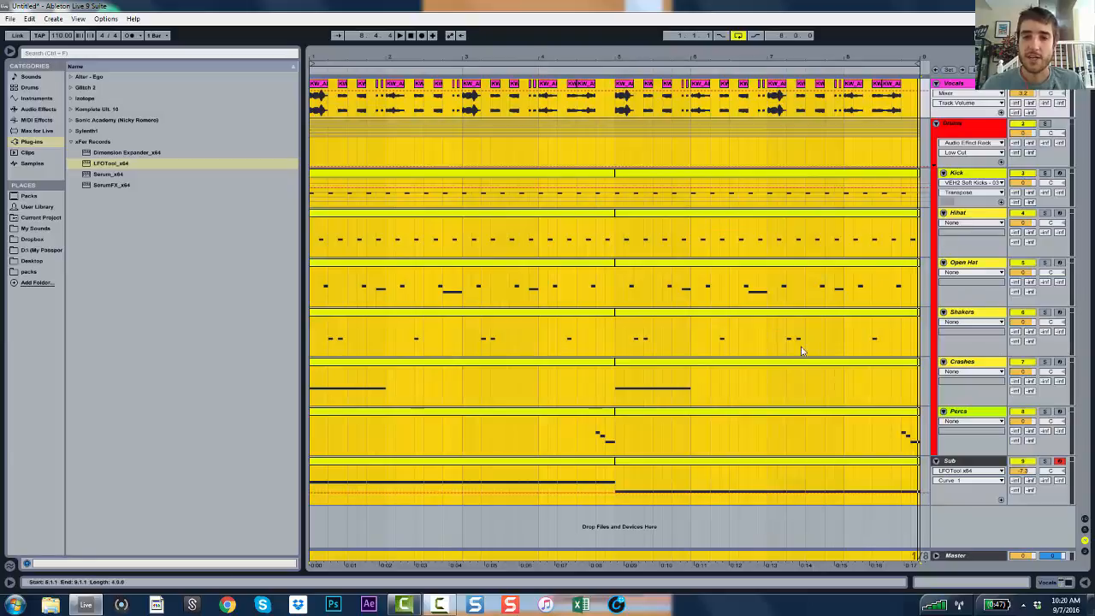
- Show the Vocals track's devices and add an EQ Eight after the LFOTool
click(684, 444)
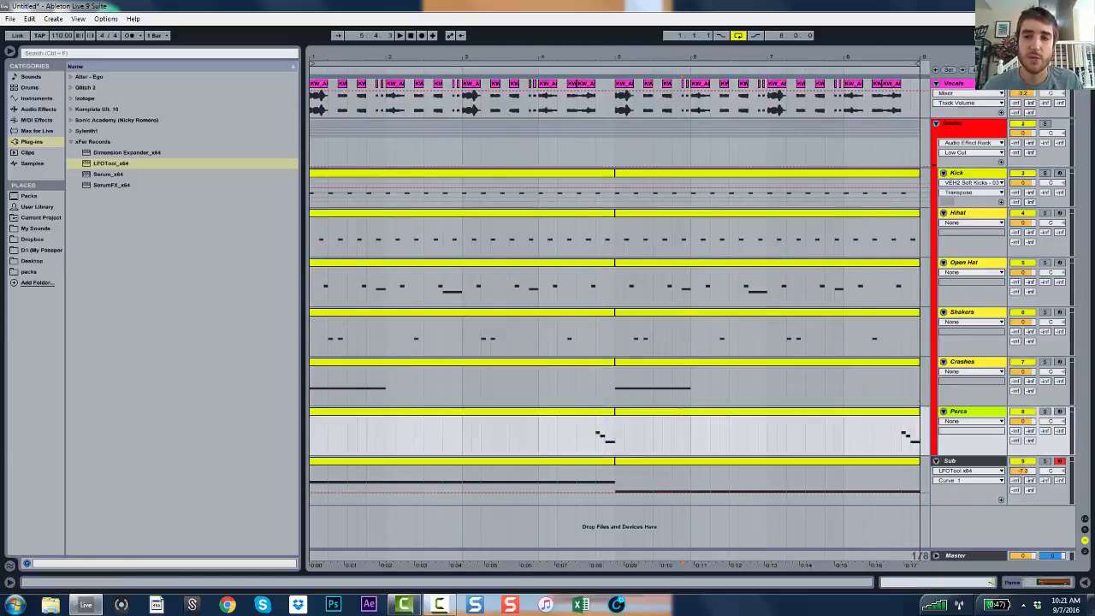
click(949, 126)
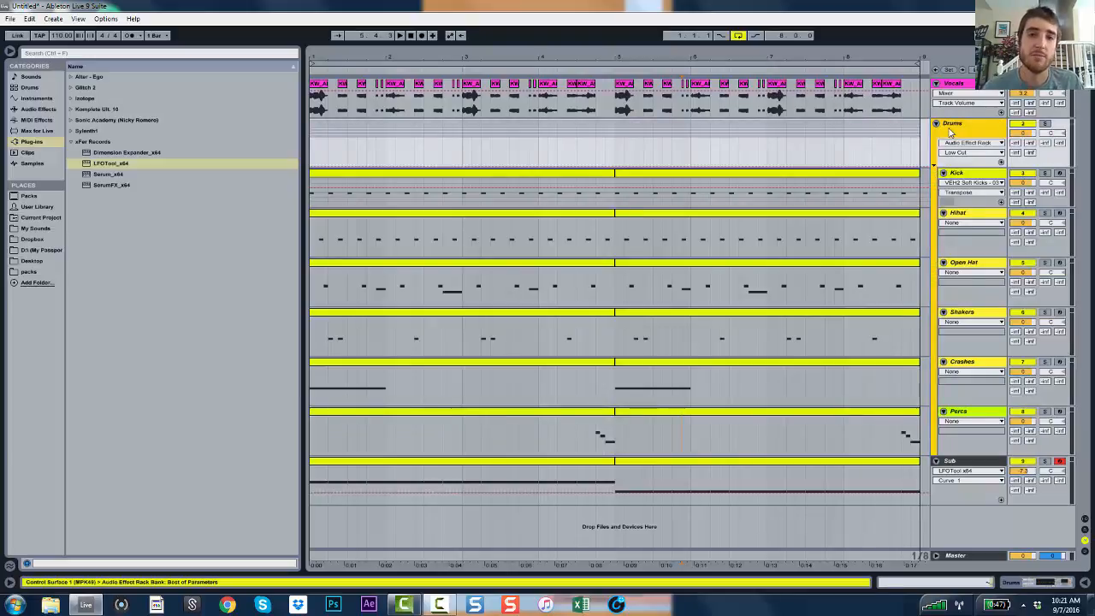
click(968, 86)
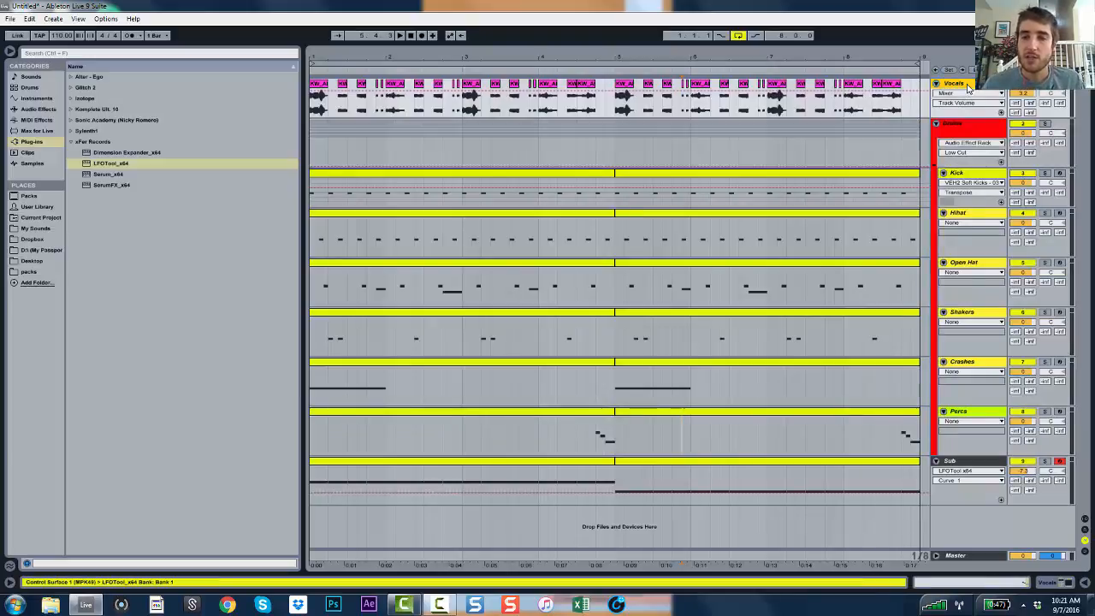
double_click(967, 87)
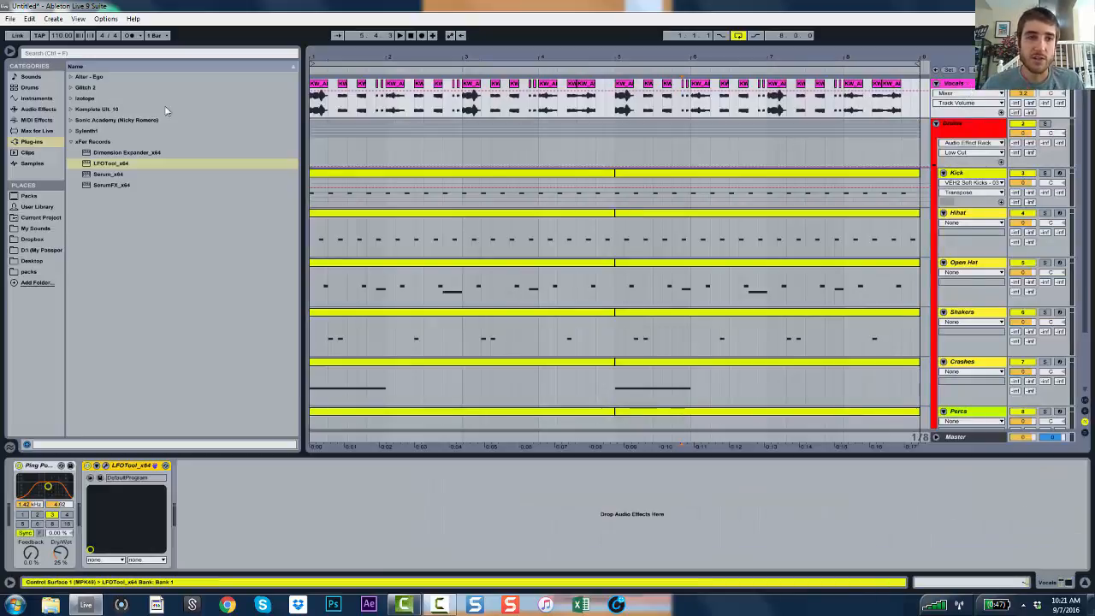
click(40, 110)
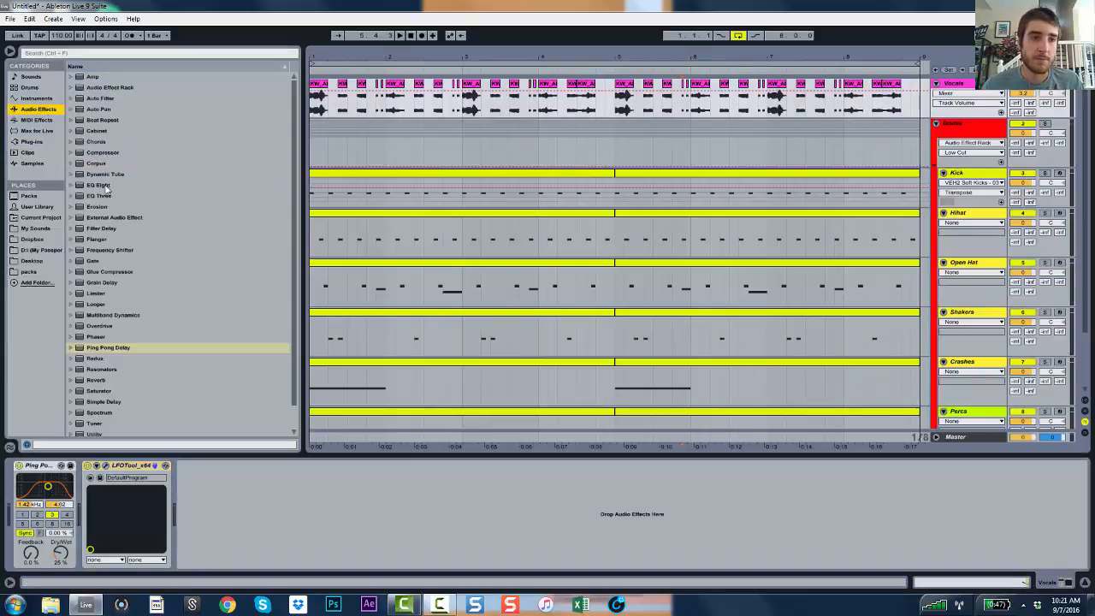
drag(107, 185, 254, 455)
drag(334, 437, 289, 480)
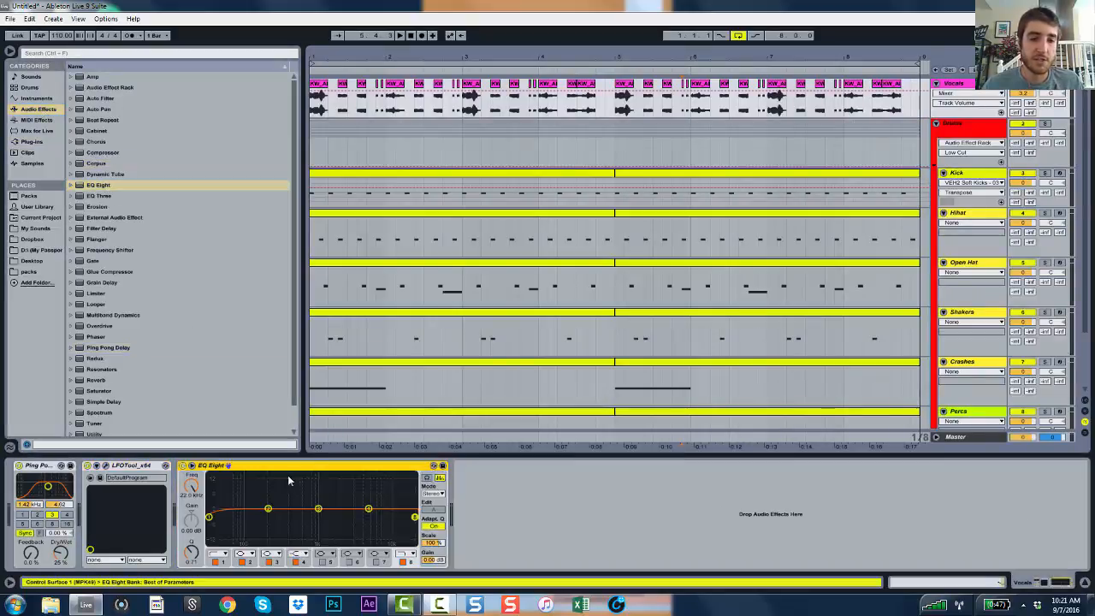
- Expand and enlarge the Vocals EQ Eight's spectrum display and start playback
click(192, 466)
drag(513, 369, 512, 231)
key(space)
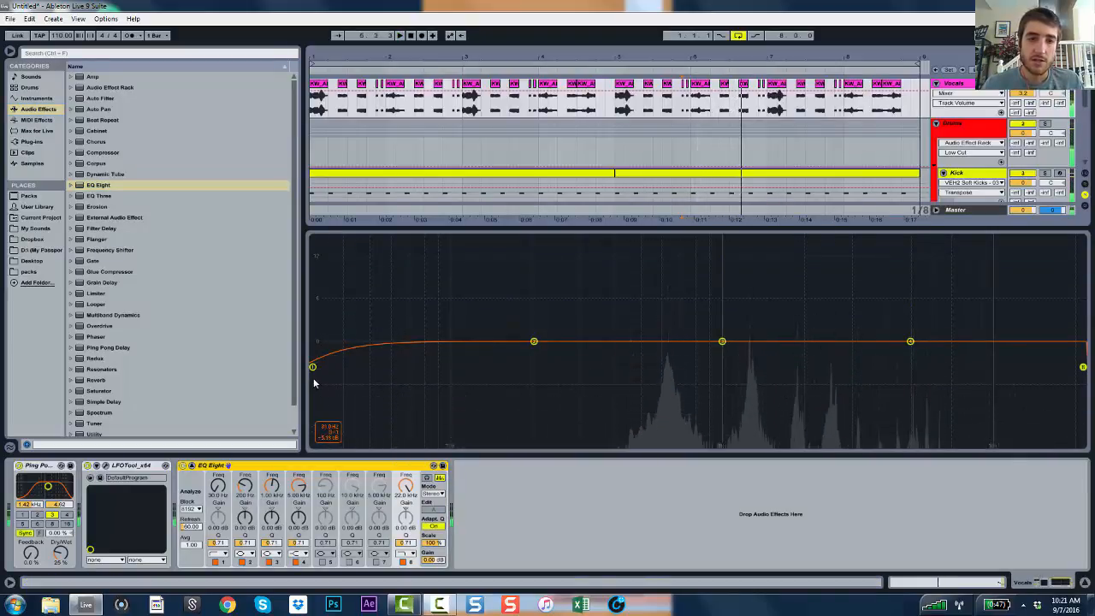
- Move band 8 of the Vocals EQ Eight to about 177 Hz, change it to a low-cut filter and audition it
drag(1085, 368, 520, 367)
key(space)
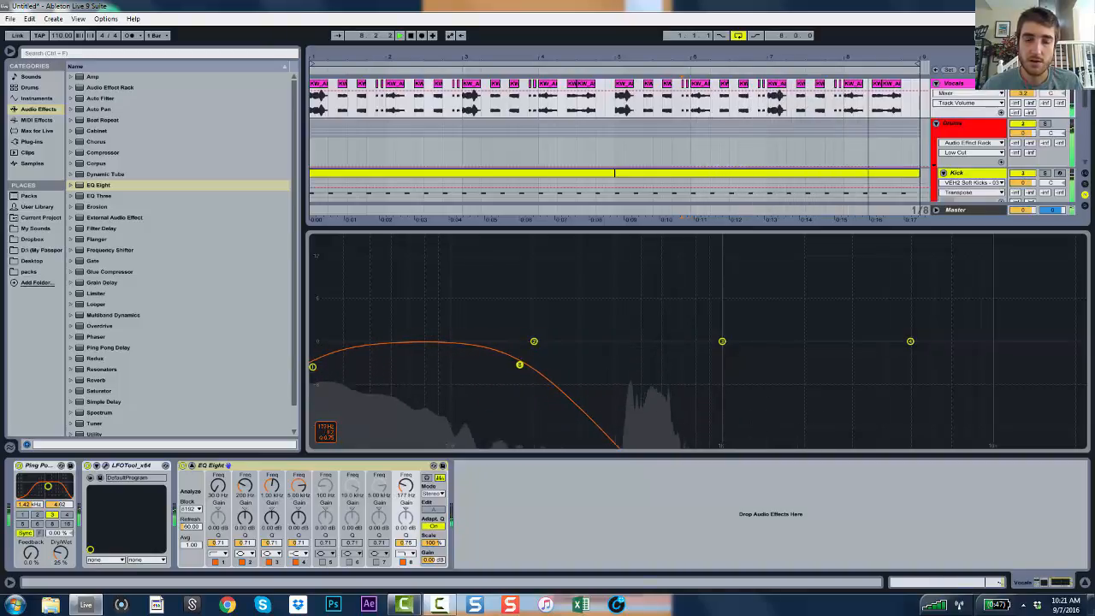
key(space)
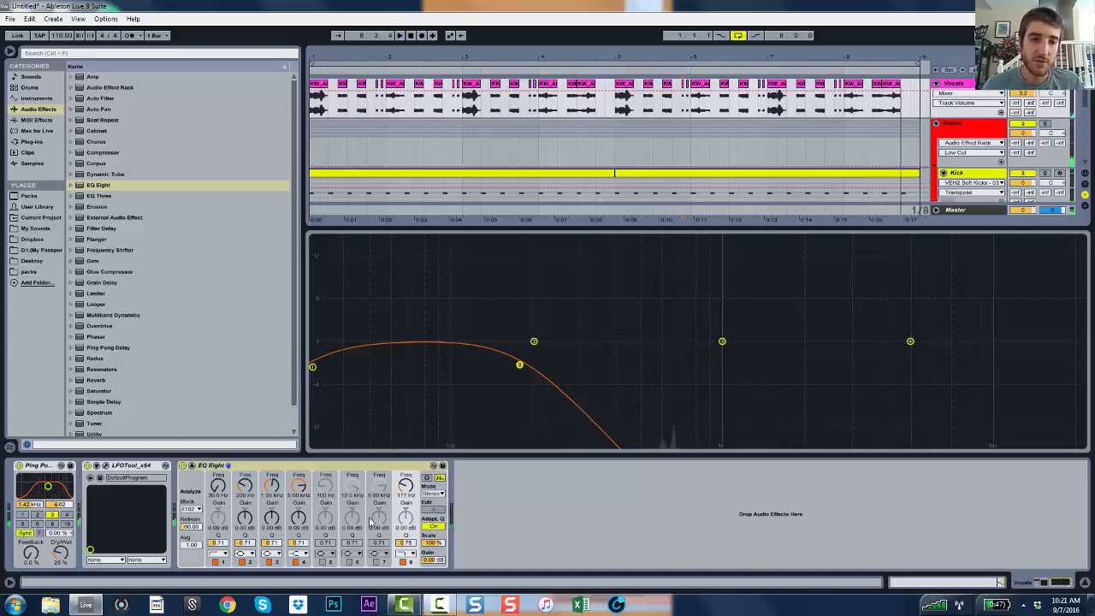
click(406, 554)
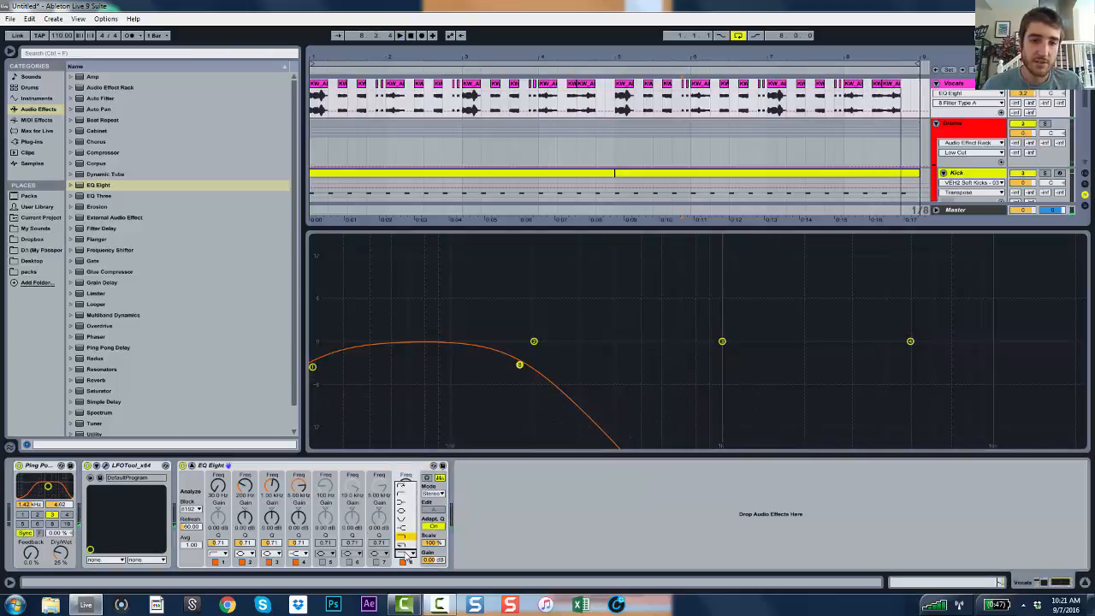
click(408, 498)
key(space)
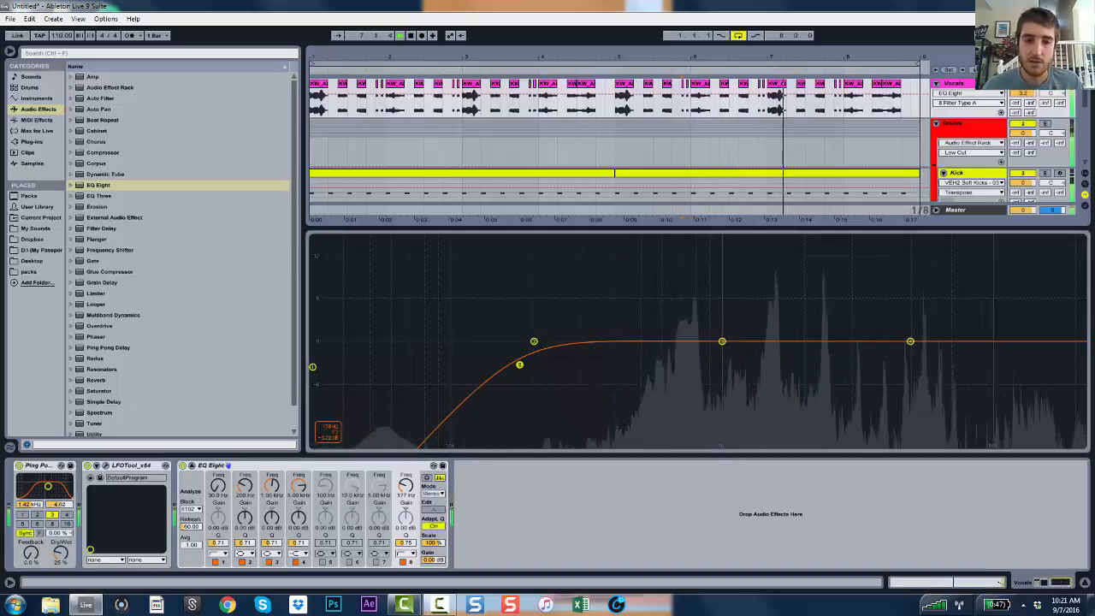
key(space)
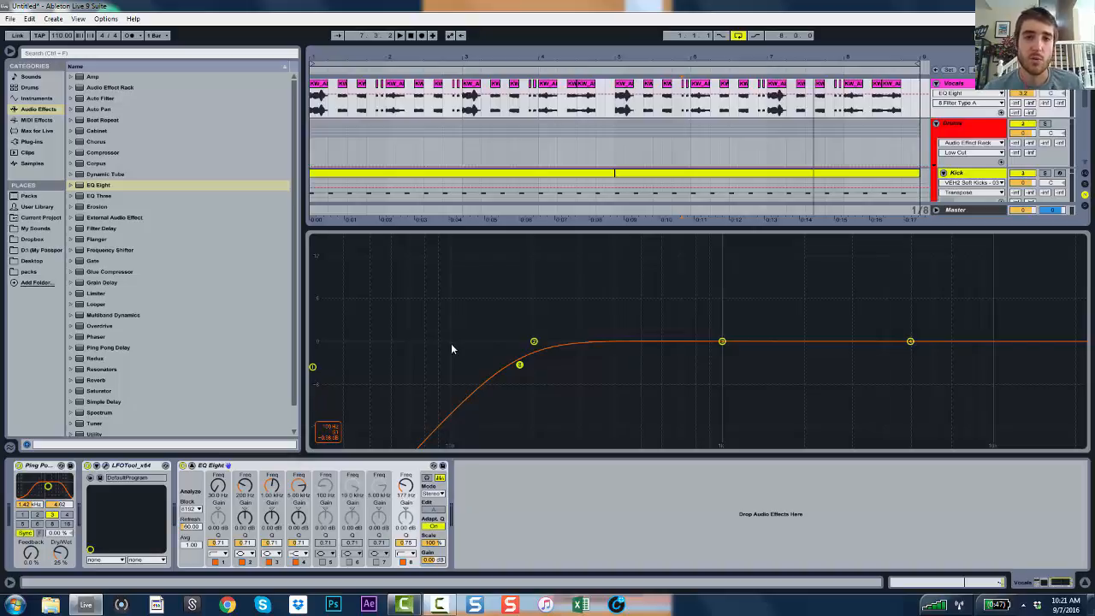
- Move band 1 of the Vocals EQ Eight to about 7.85 kHz, change it to a high-cut filter and audition it
key(space)
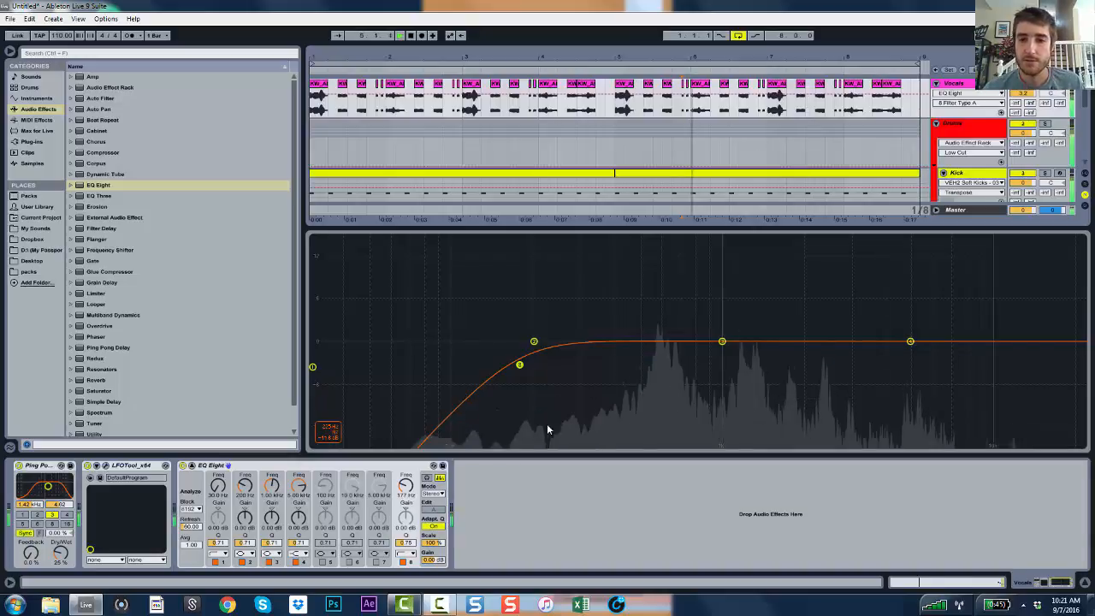
click(312, 367)
drag(334, 366, 963, 366)
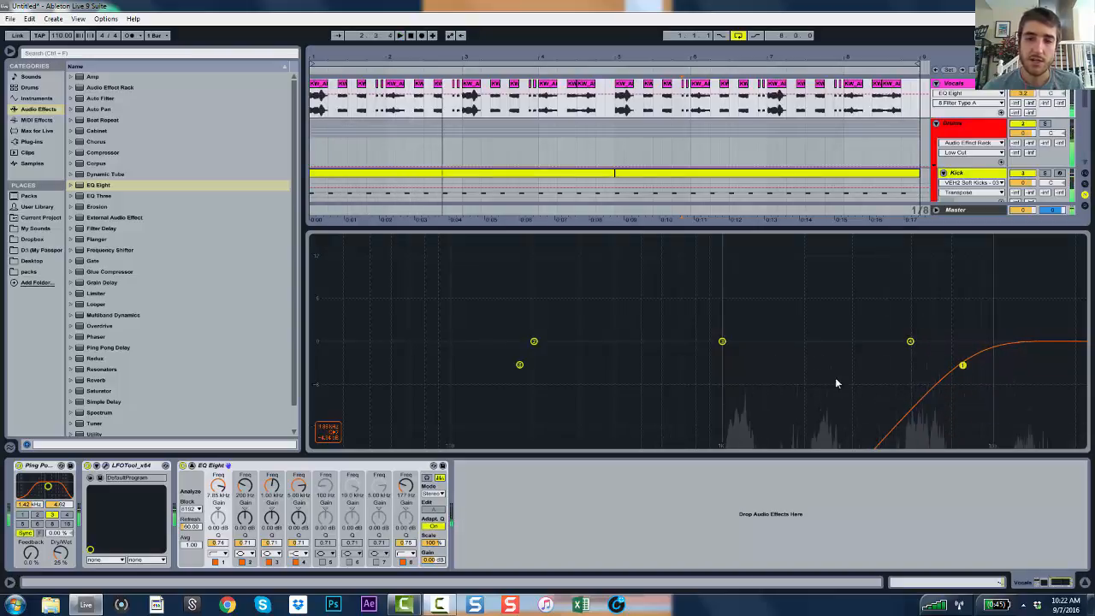
click(216, 555)
click(218, 536)
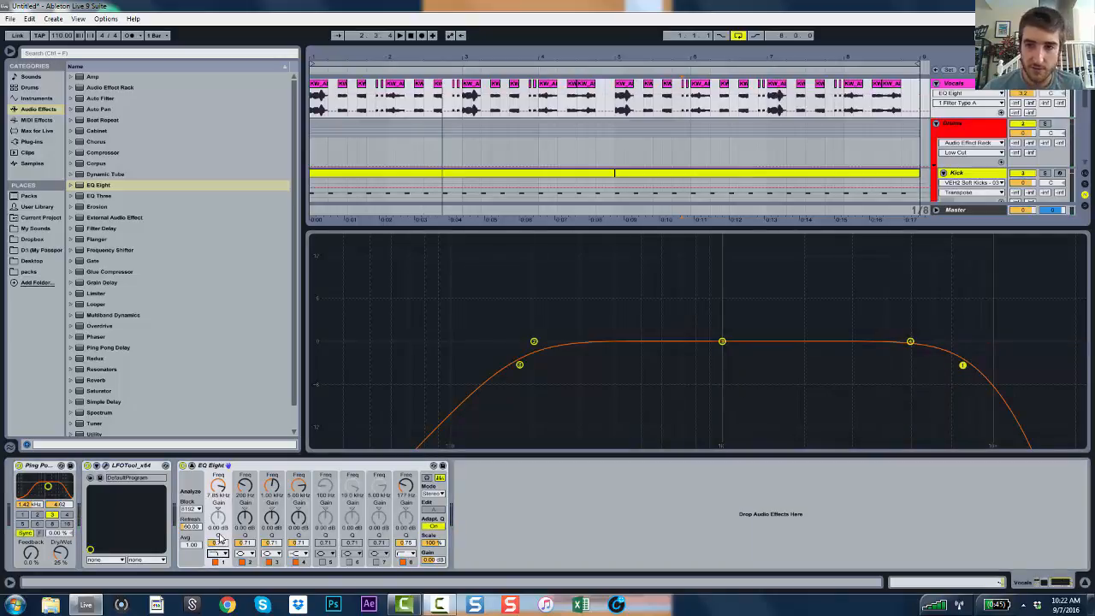
key(space)
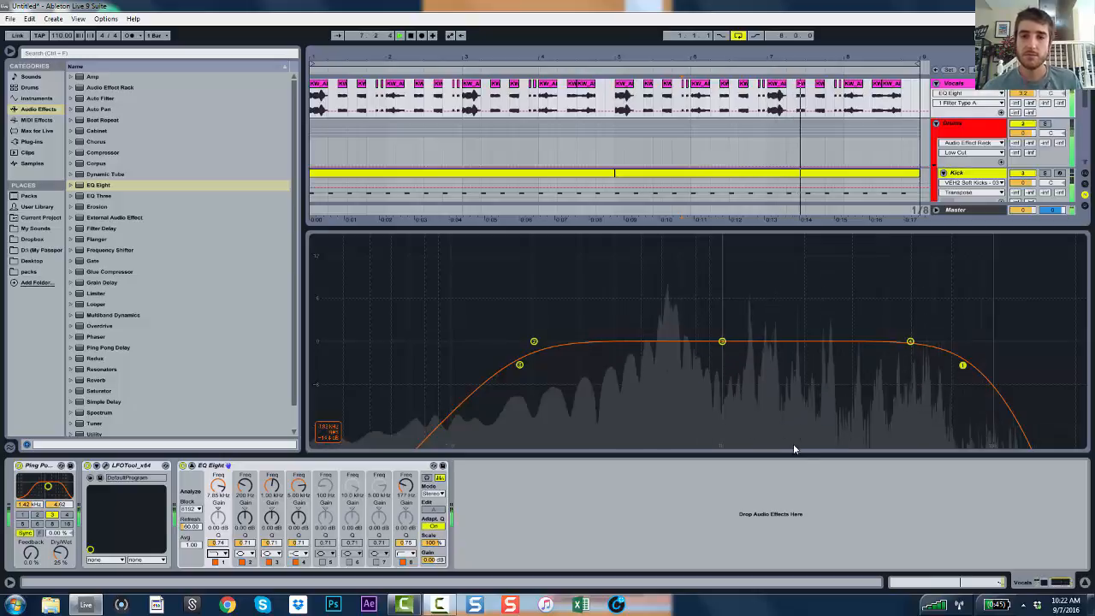
- Show the Drums group's device chain and examine the drum spectrum in its enlarged EQ Eight display during playback
key(ctrl+alt+l)
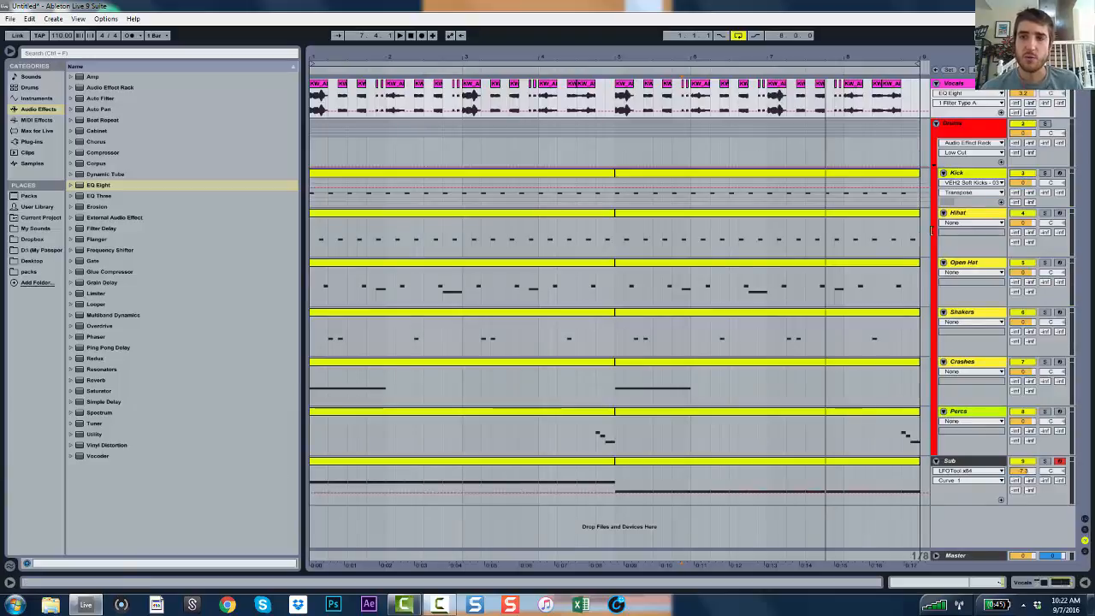
click(967, 121)
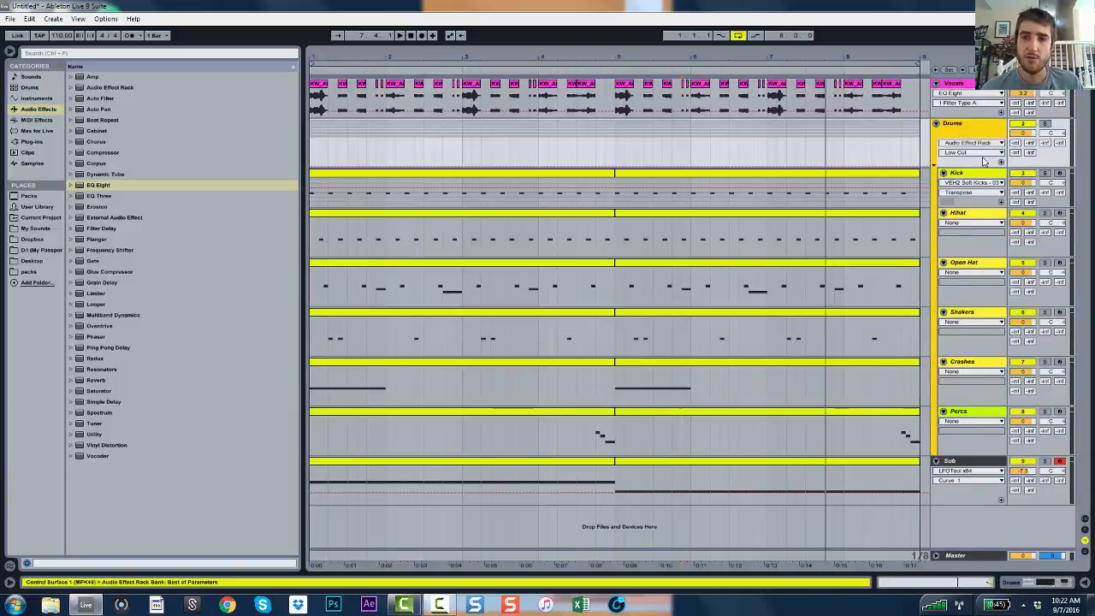
double_click(982, 130)
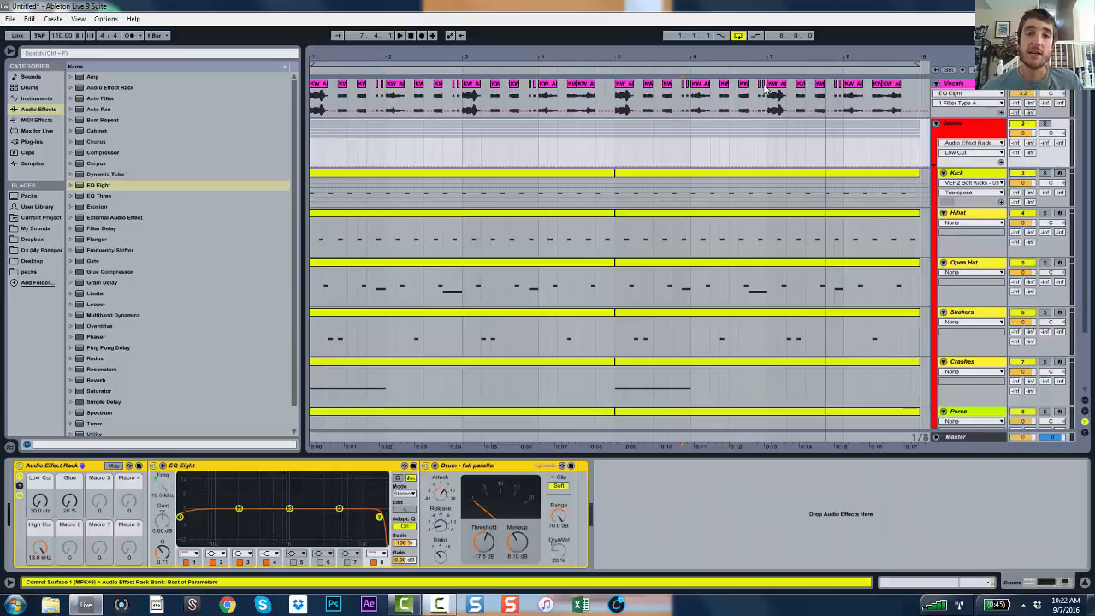
scroll(881, 299, down, 4)
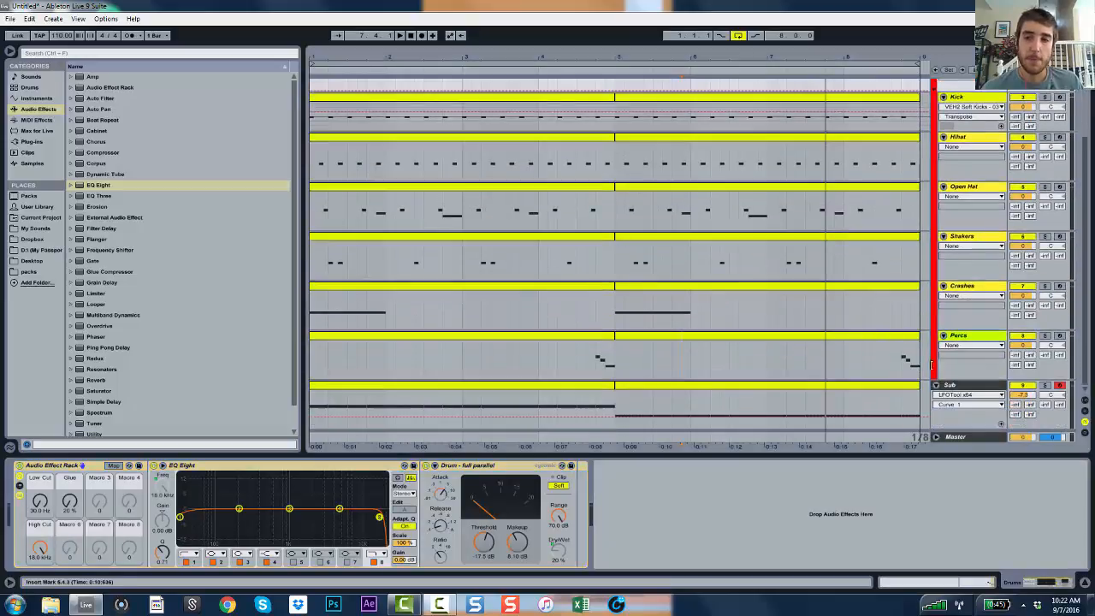
scroll(949, 173, up, 2)
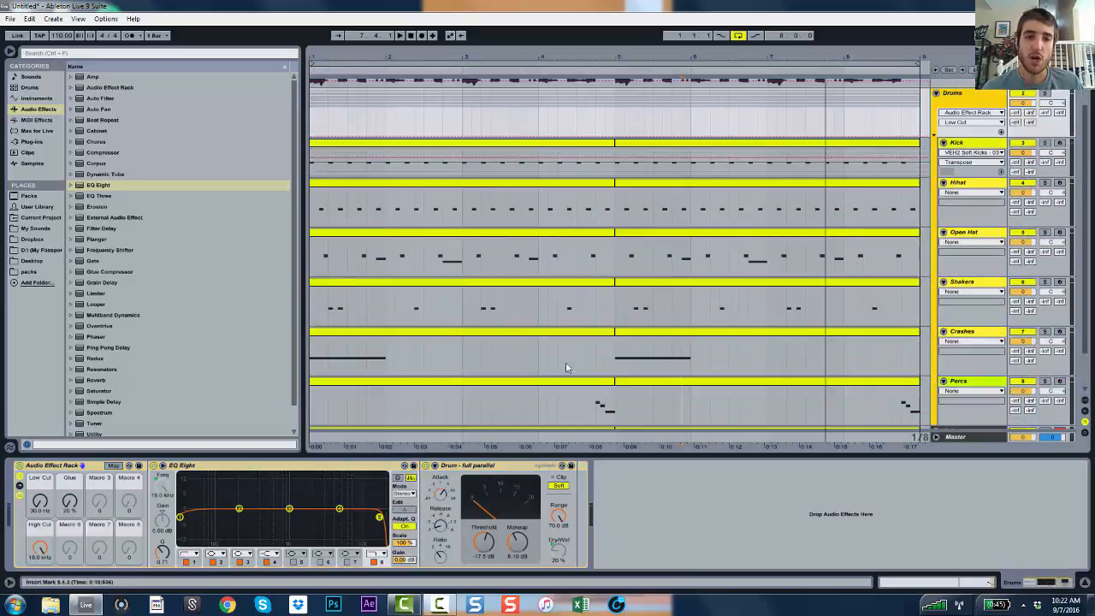
click(162, 466)
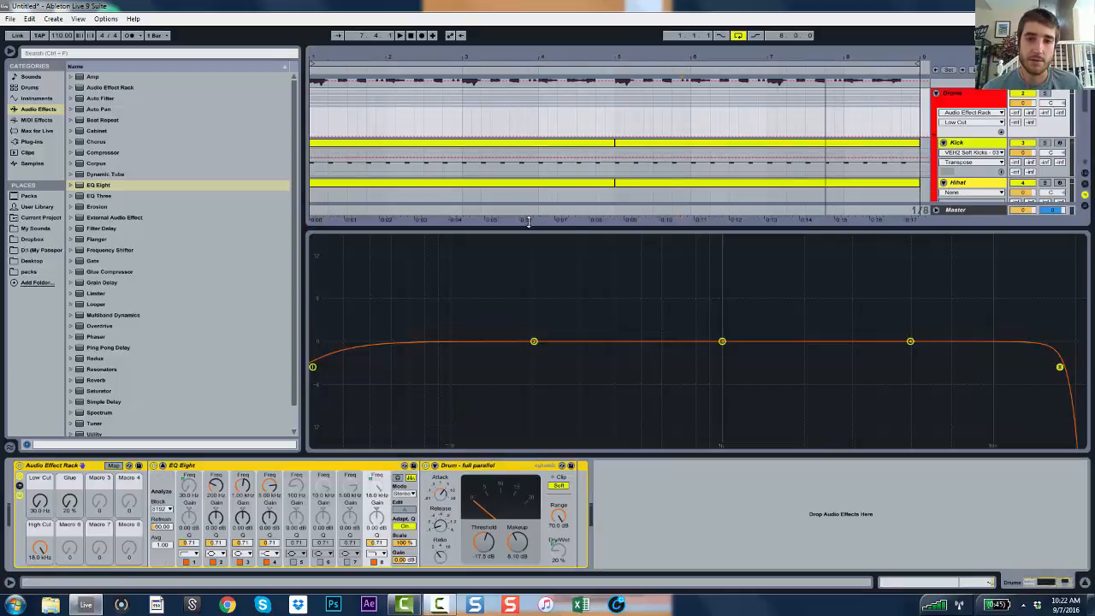
drag(528, 221, 556, 52)
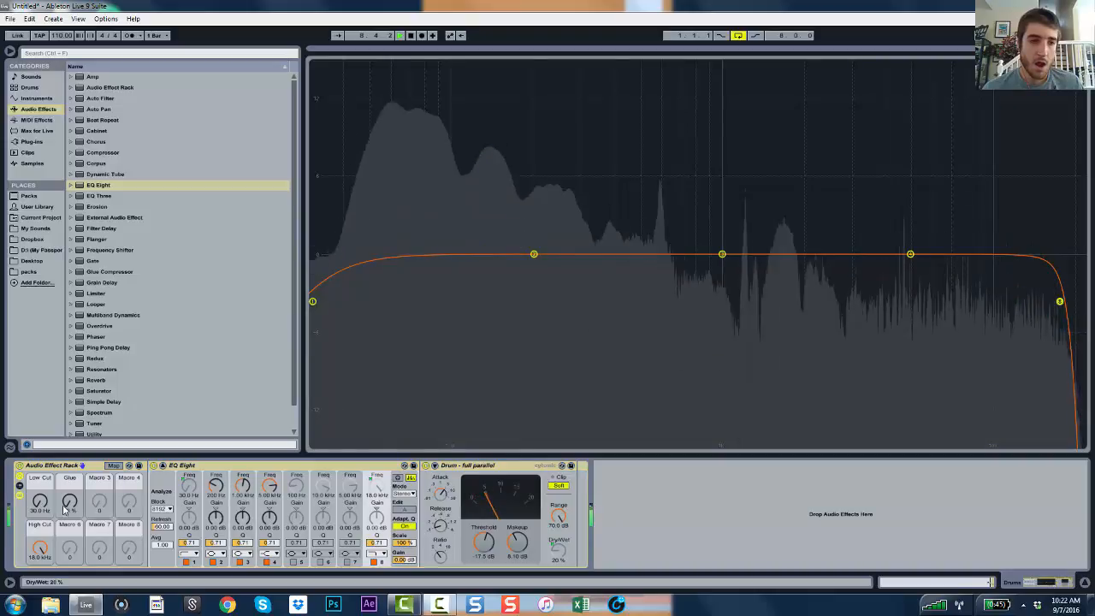
key(space)
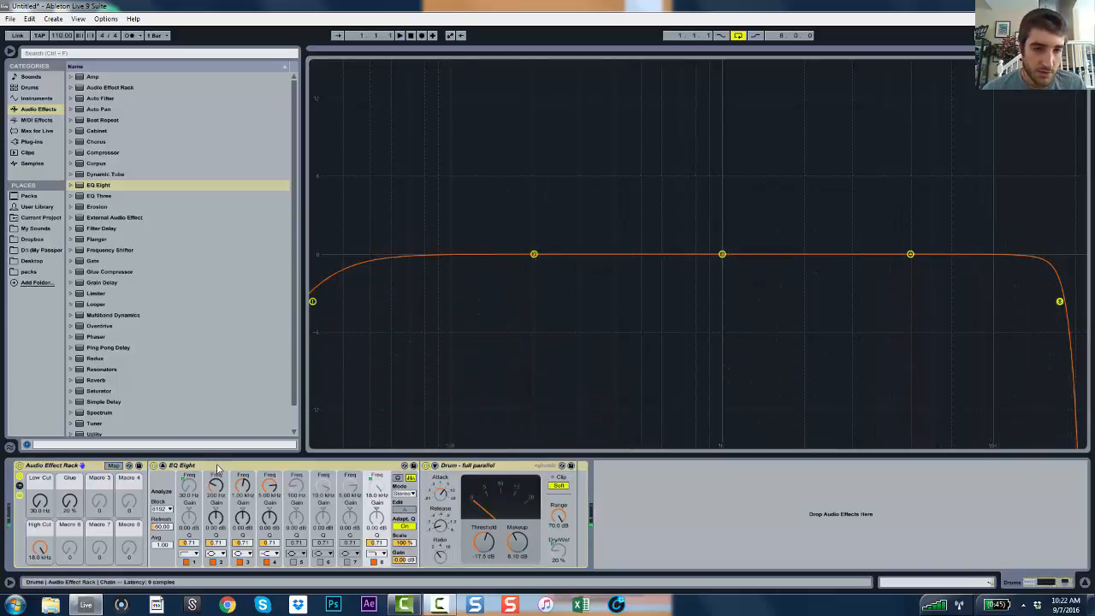
- Replace the Drums group's Audio Effect Rack with a new EQ Eight
click(217, 466)
click(73, 467)
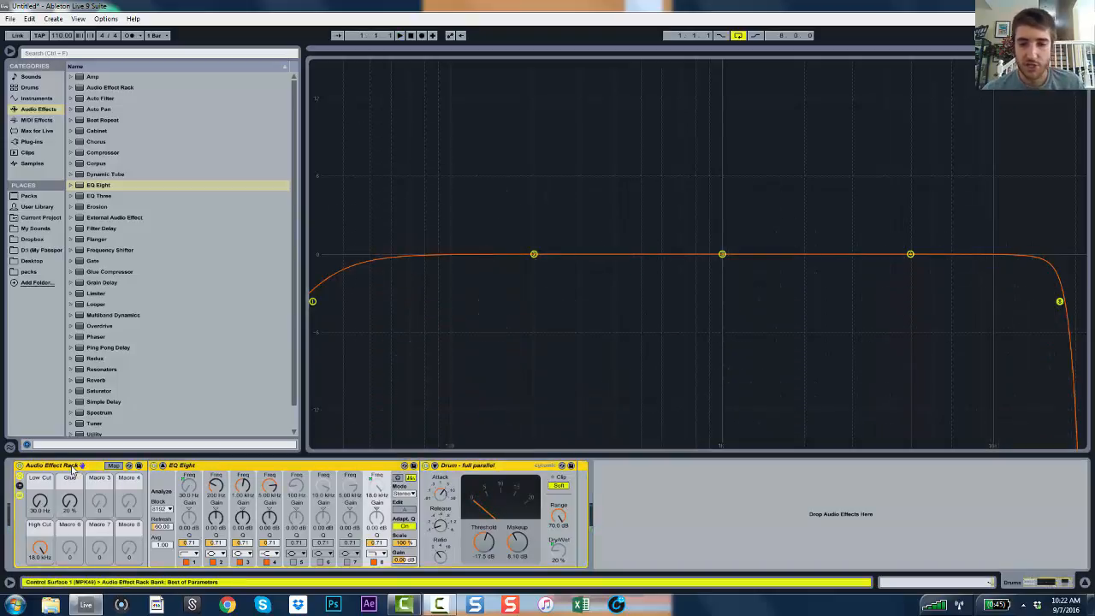
key(Delete)
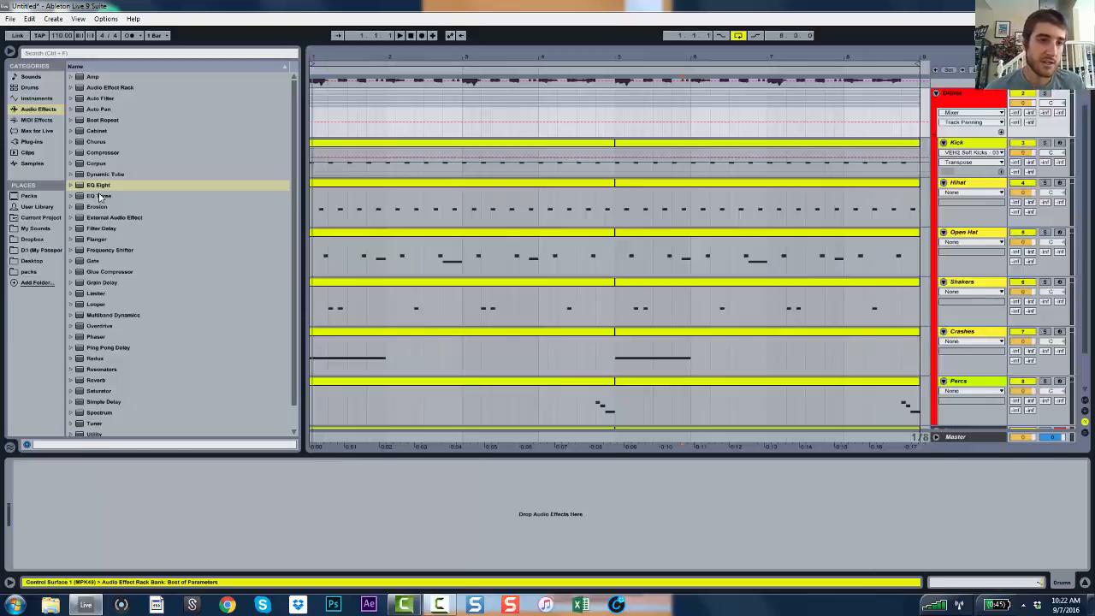
click(99, 187)
drag(326, 499, 363, 503)
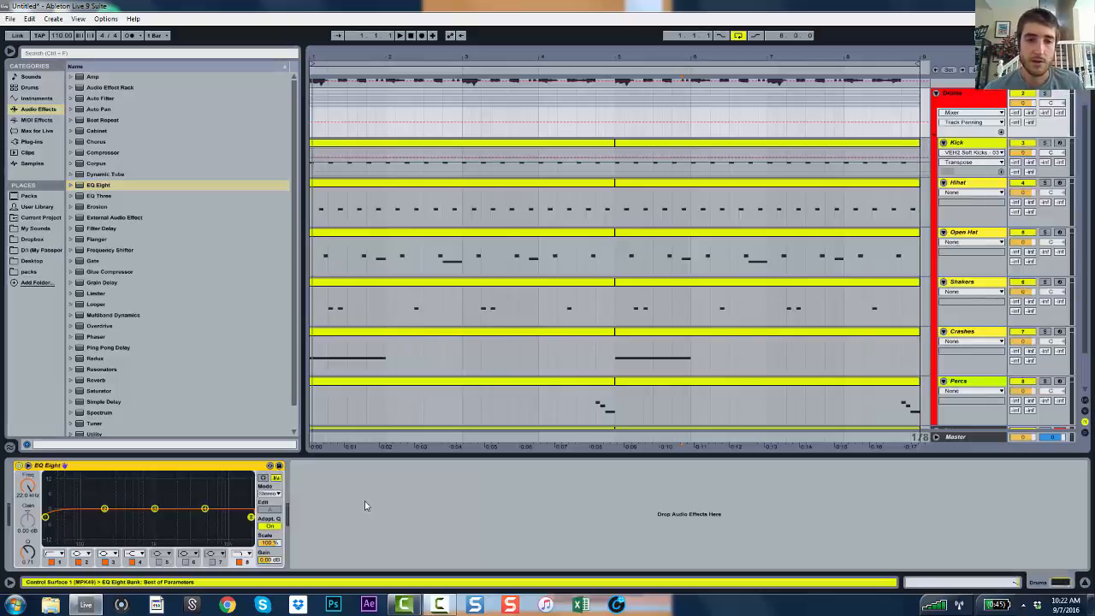
- Expand the Drums EQ Eight's display and examine the drum spectrum during playback
key(space)
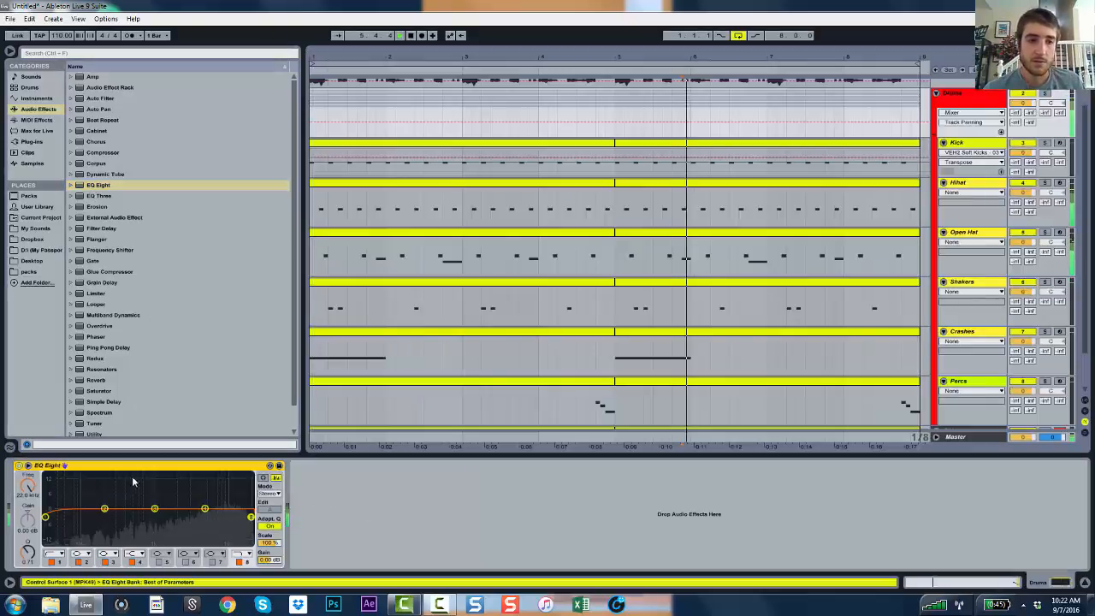
click(34, 468)
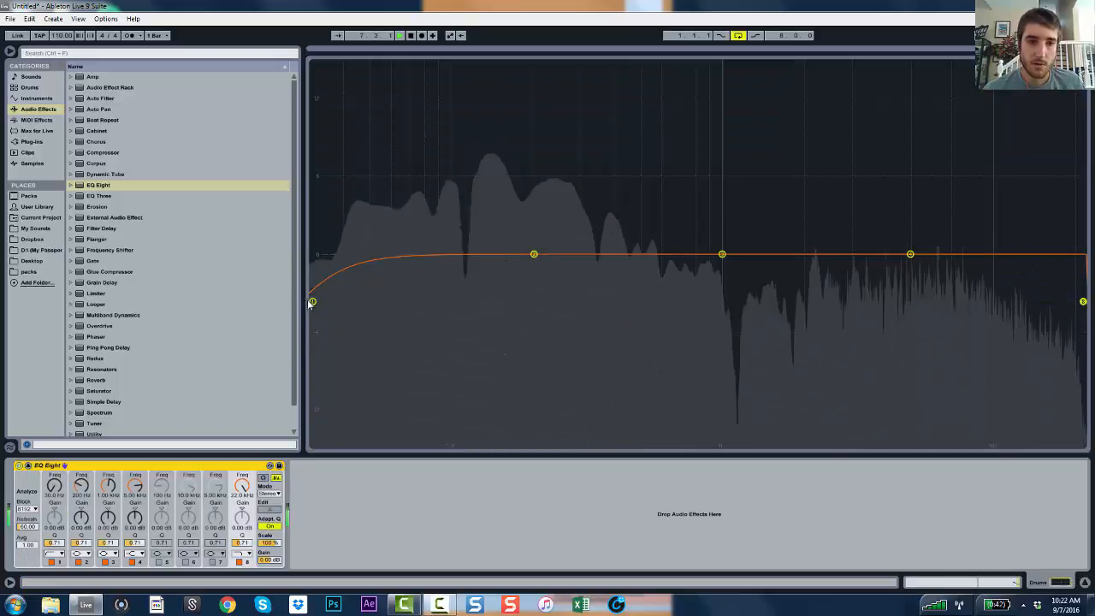
key(space)
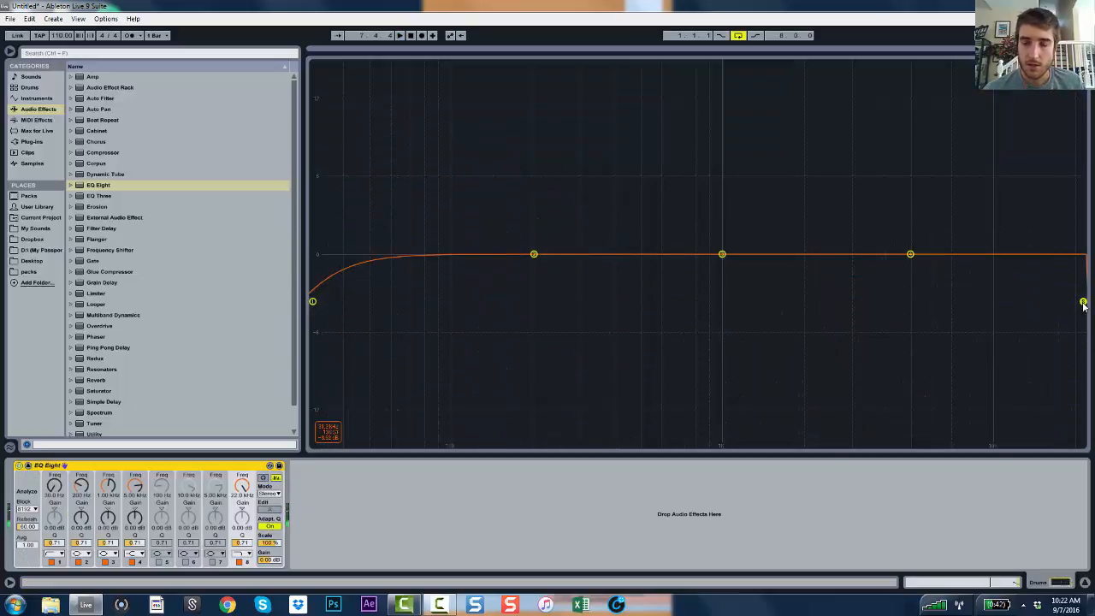
- Move band 1 of the Drums EQ Eight to about 13.2 kHz, audition it and change it to a high-cut filter
drag(314, 302, 1023, 299)
key(space)
key(space)
click(50, 554)
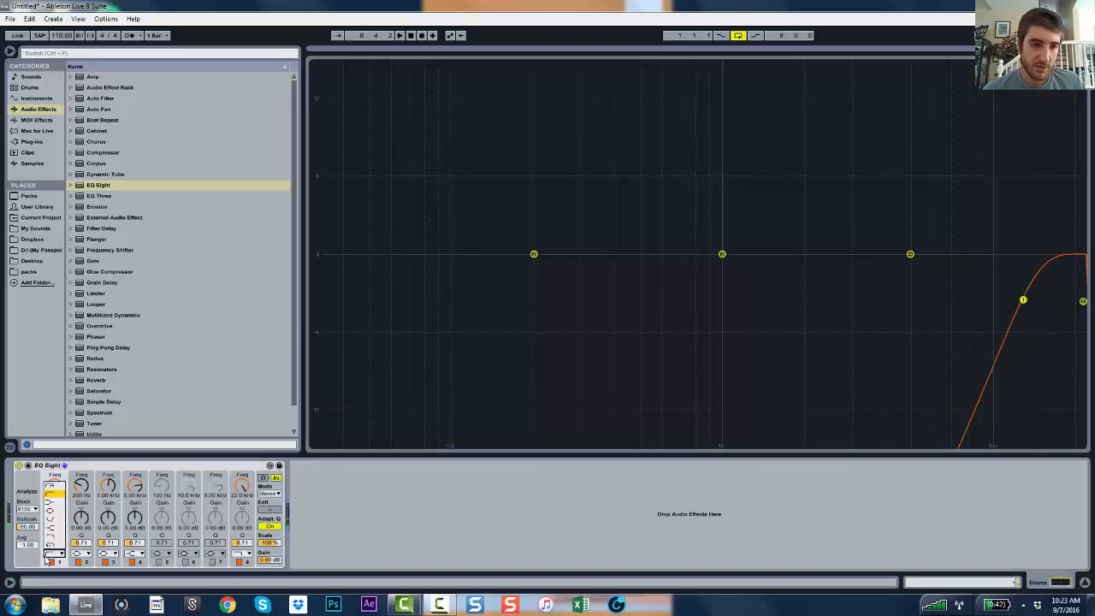
click(51, 542)
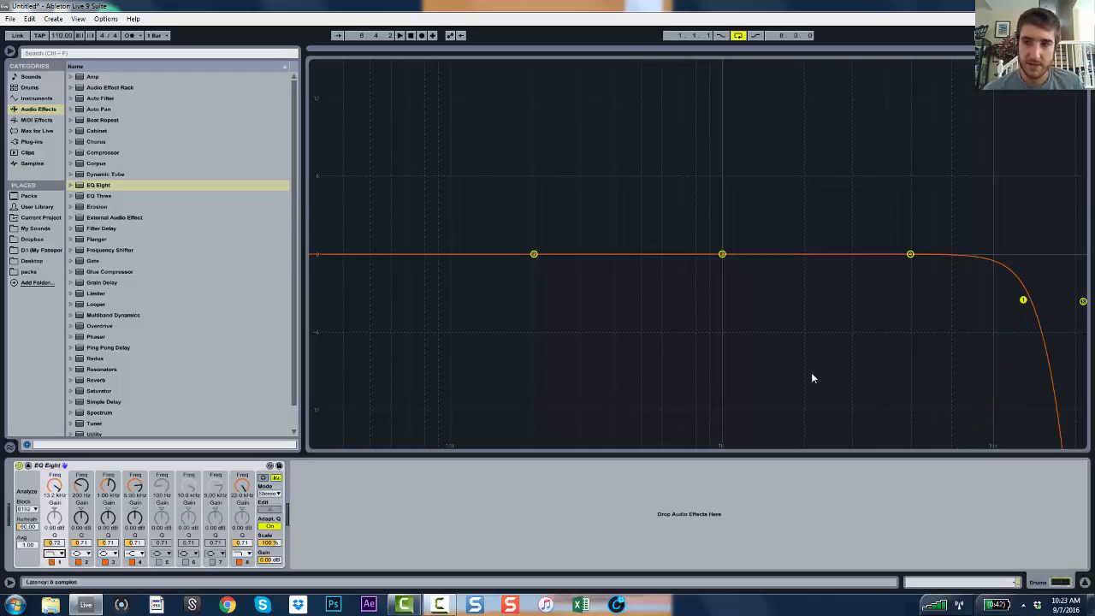
- Move band 8 of the Drums EQ Eight to about 55.2 Hz, change it to a low-cut filter and audition it
drag(1080, 301, 384, 291)
key(space)
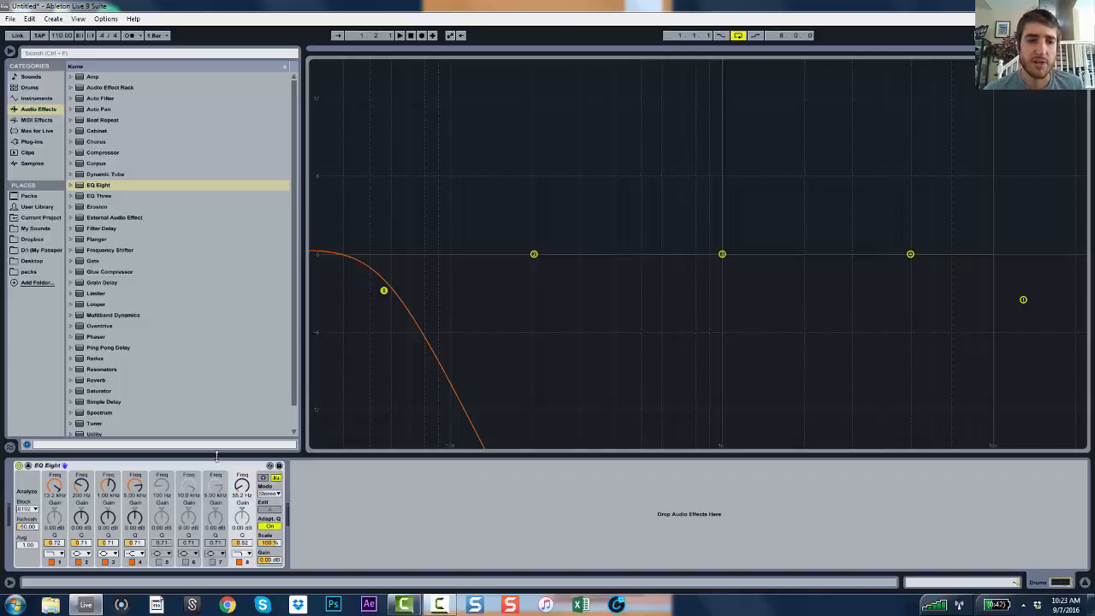
click(243, 552)
click(239, 502)
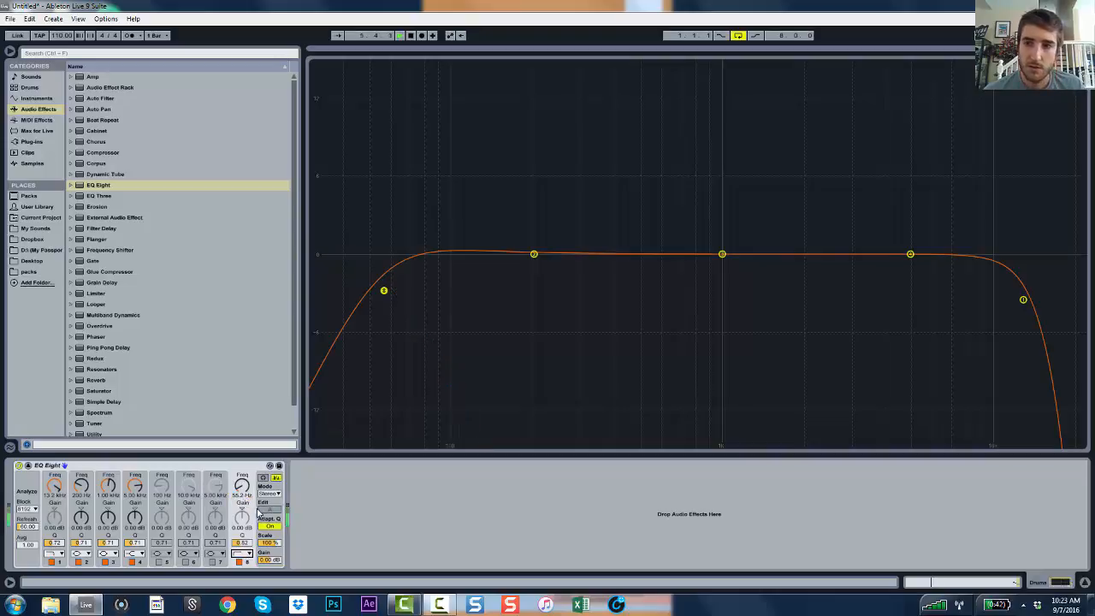
click(476, 454)
key(space)
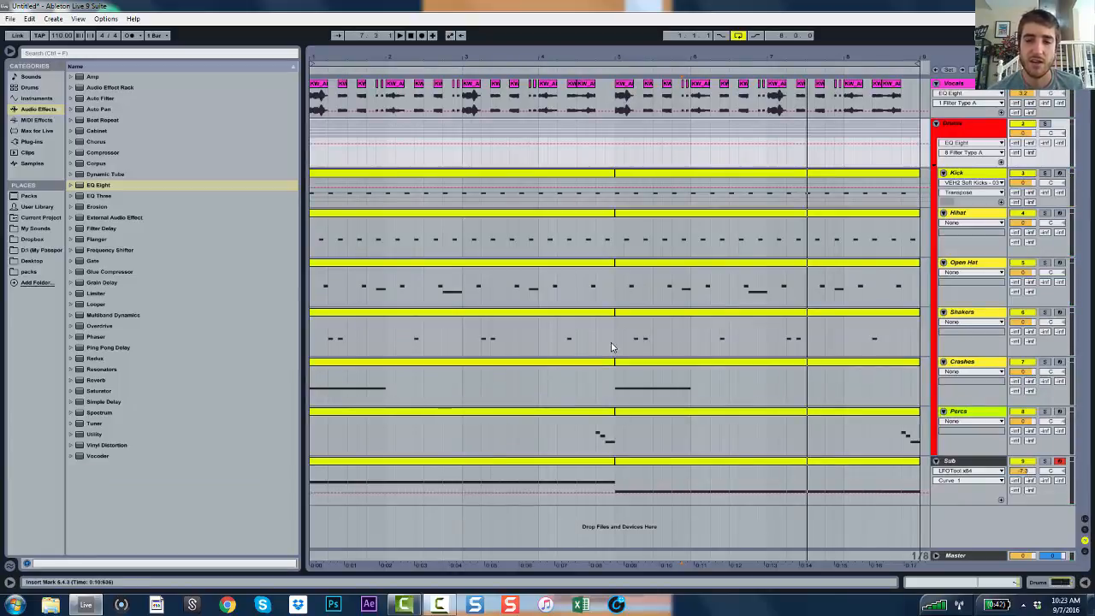
- Show the Sub track's device chain and insert an EQ Eight between LFOTool and Spectrum
click(952, 462)
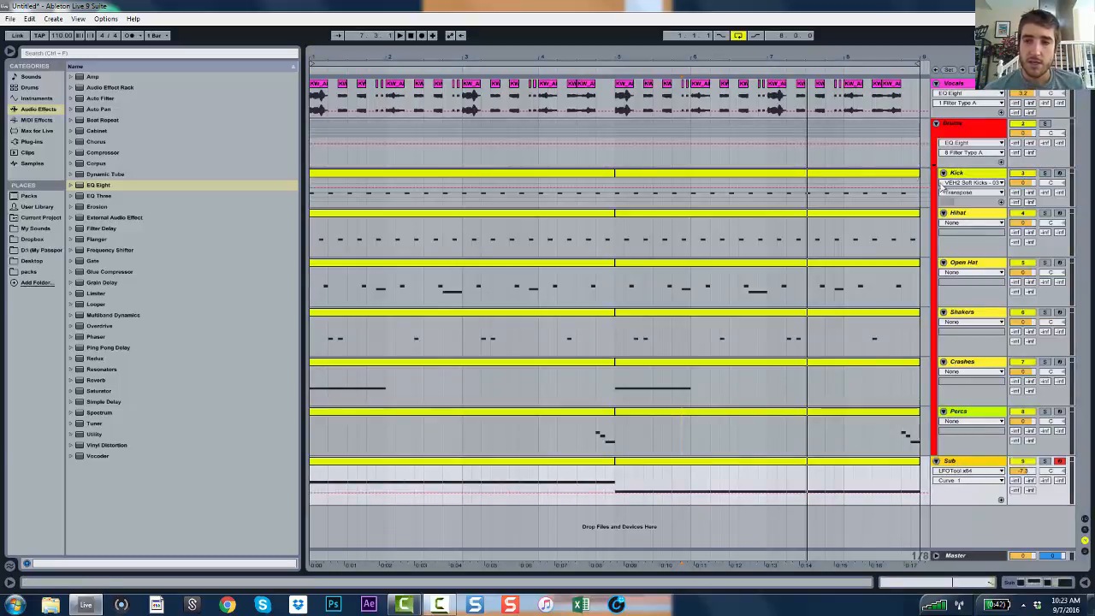
double_click(950, 466)
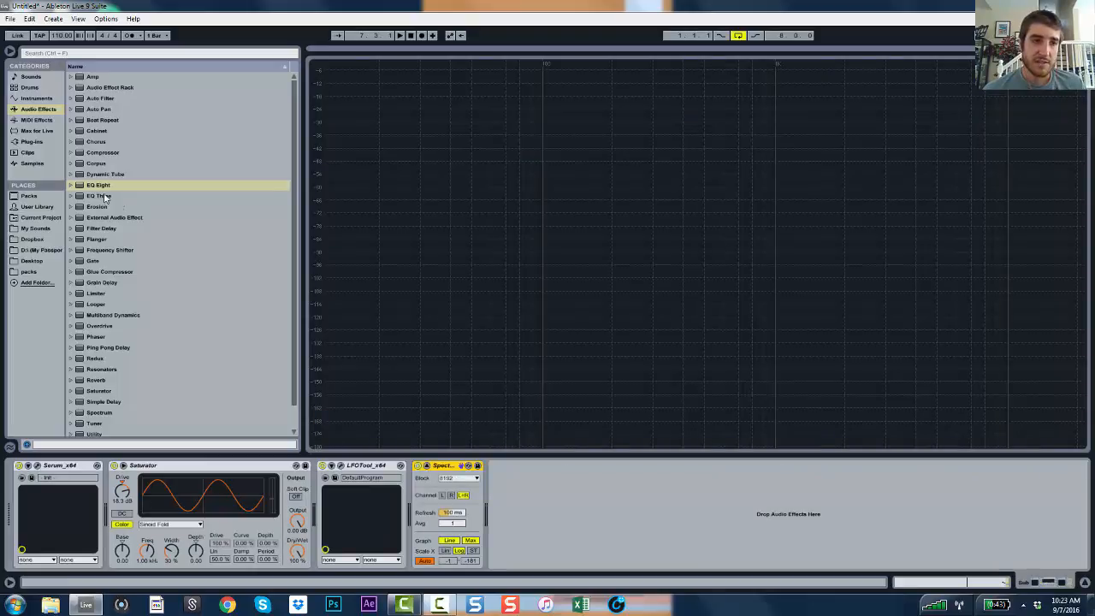
drag(99, 185, 276, 490)
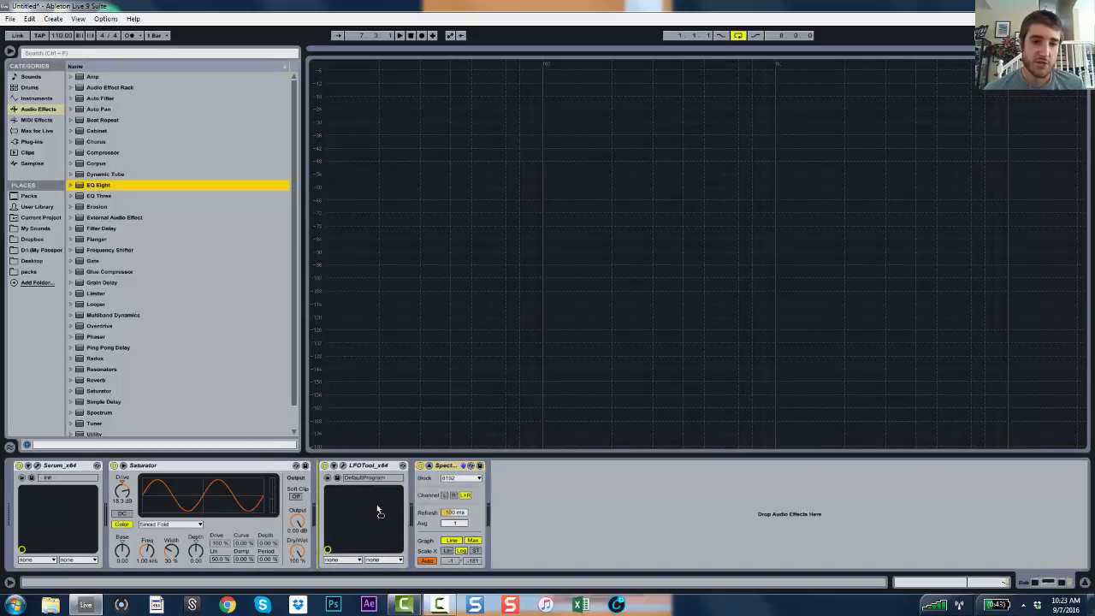
drag(377, 511, 427, 525)
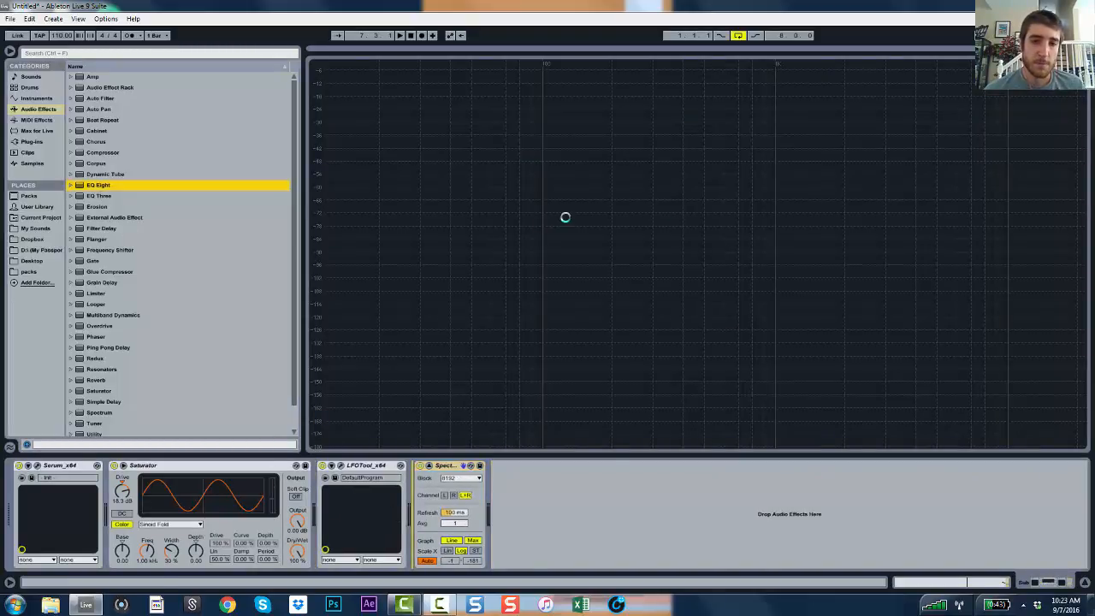
- Audition the sub and raise the low-cut on band 1 of its EQ Eight to about 173 Hz
key(space)
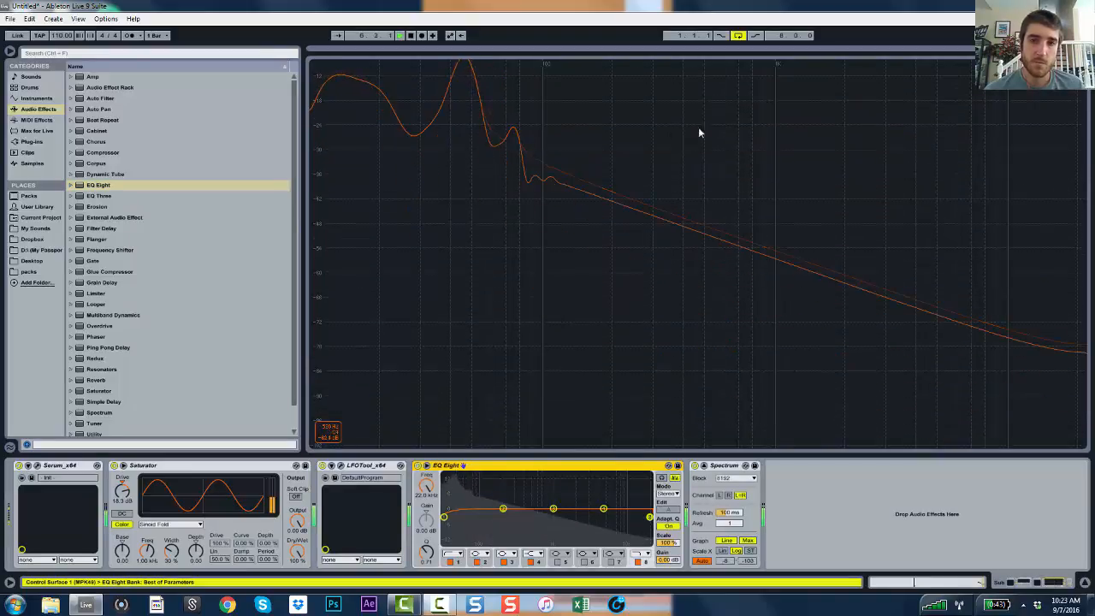
key(space)
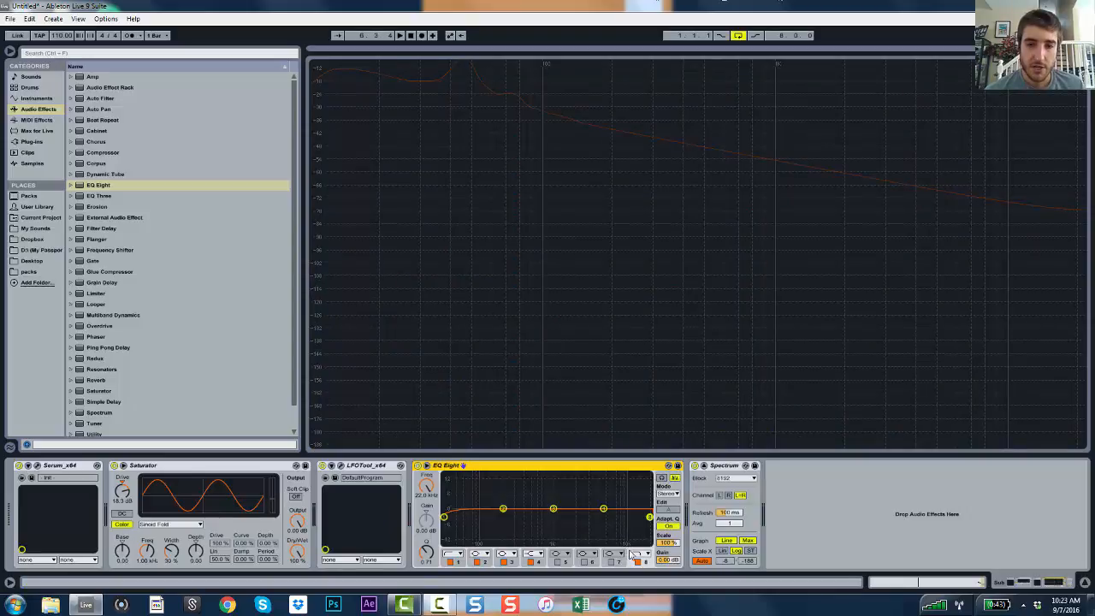
mouse_move(650, 518)
mouse_down()
mouse_move(552, 519)
mouse_move(649, 519)
mouse_up()
key(space)
drag(444, 518, 499, 517)
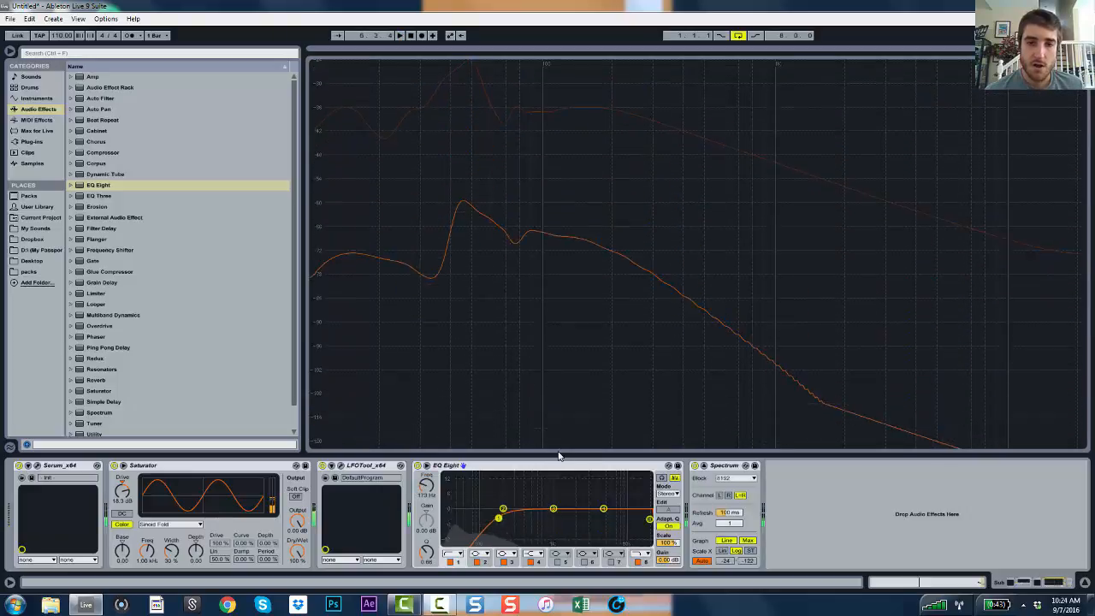
- Solo the Sub track in the arrangement and return to its device chain
key(Tab)
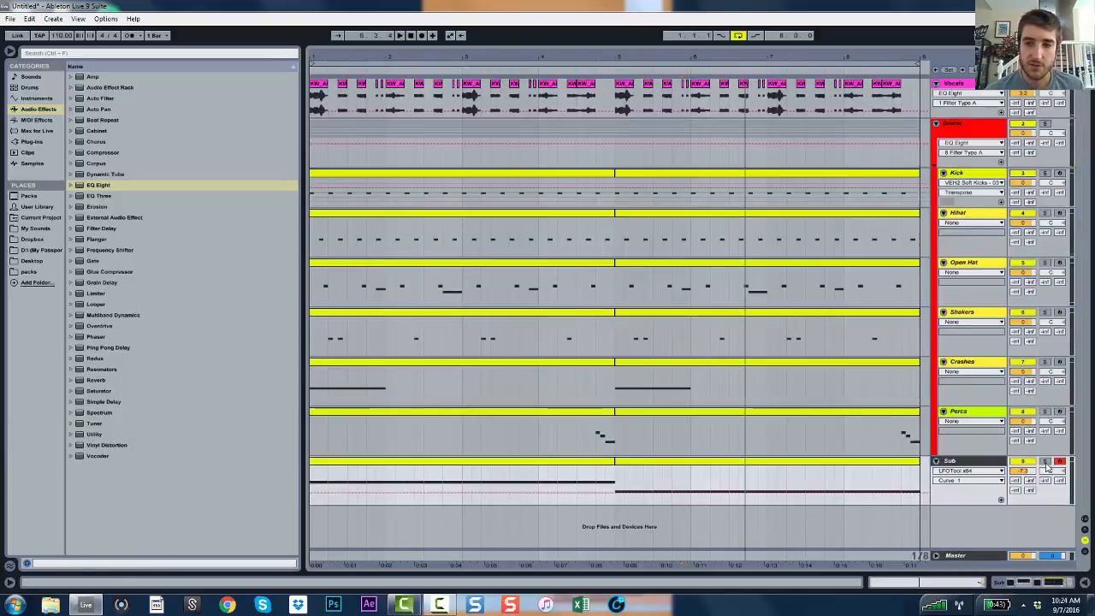
click(976, 463)
key(Tab)
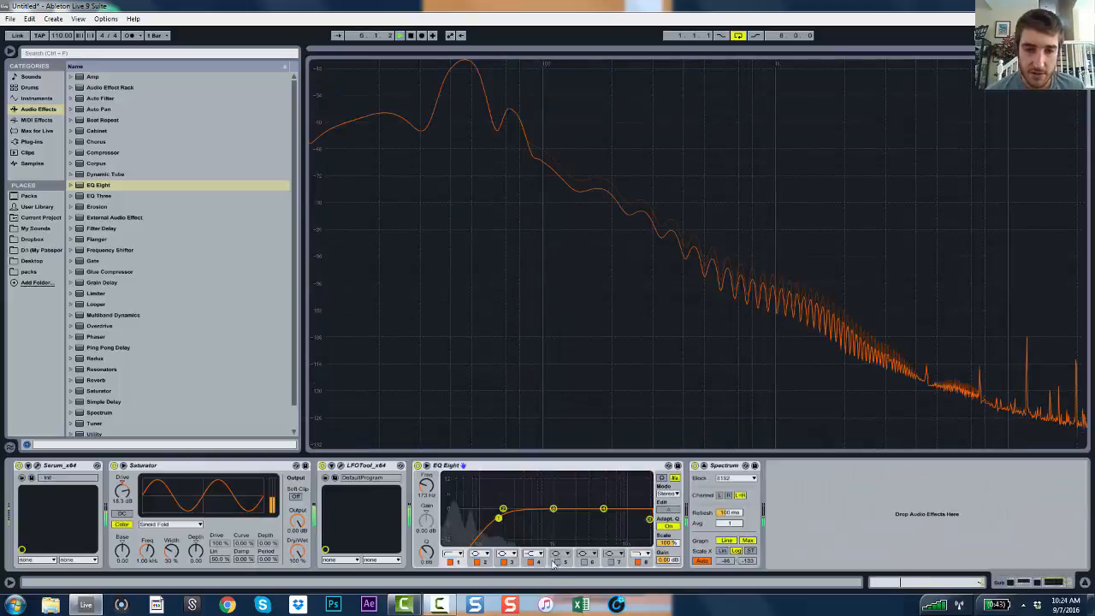
- Move band 1 of the Sub EQ Eight to about 153 Hz, change it to a steep x4 high-cut filter and audition it
mouse_move(497, 519)
mouse_down()
mouse_move(474, 517)
mouse_move(488, 516)
mouse_up()
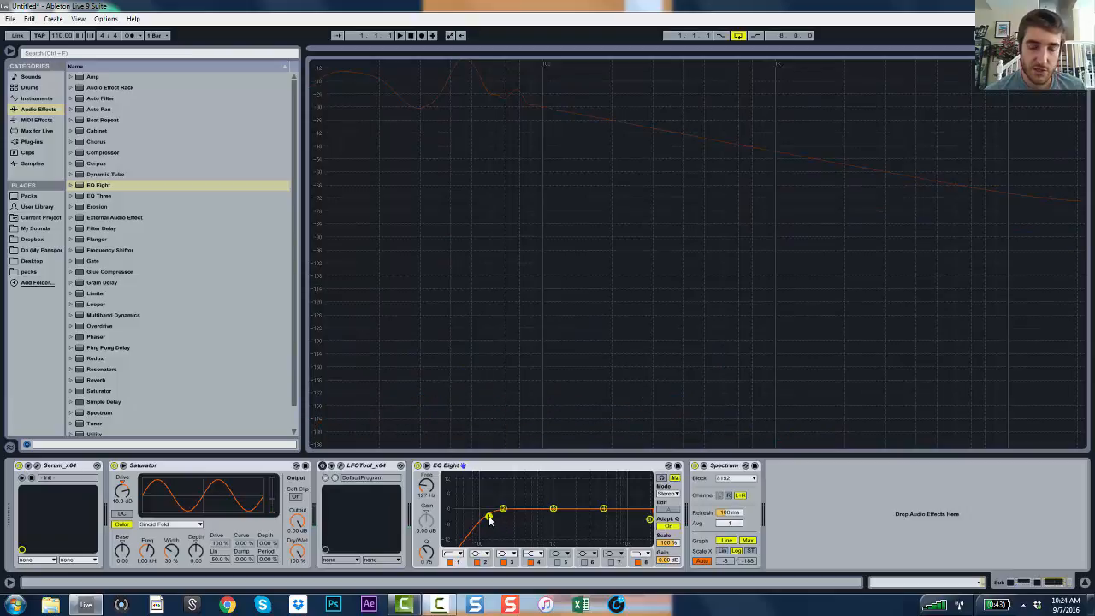
key(space)
drag(489, 519, 494, 516)
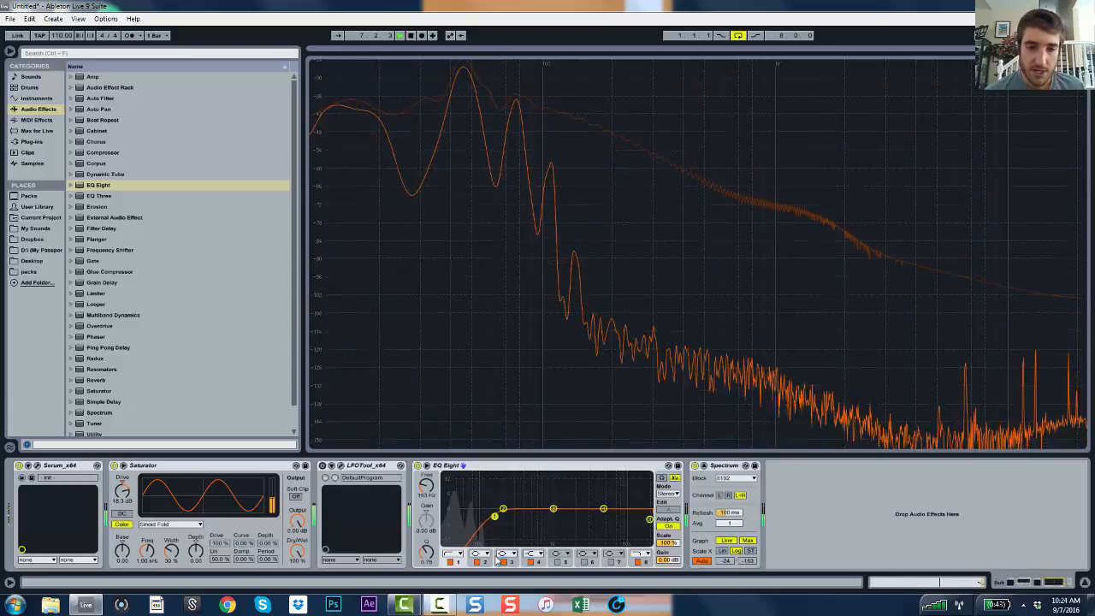
click(451, 553)
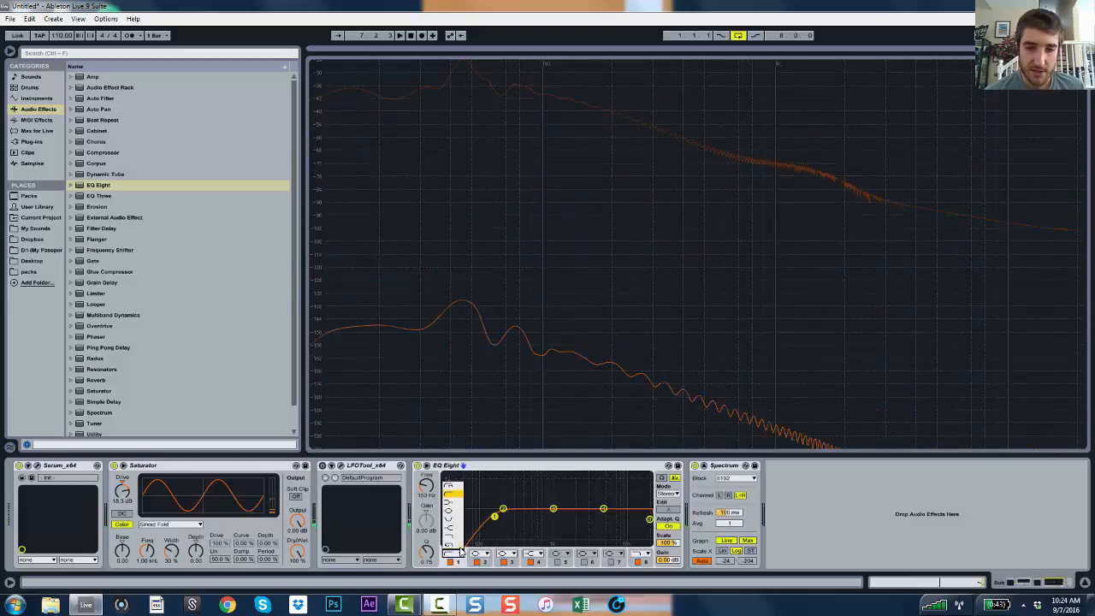
click(459, 552)
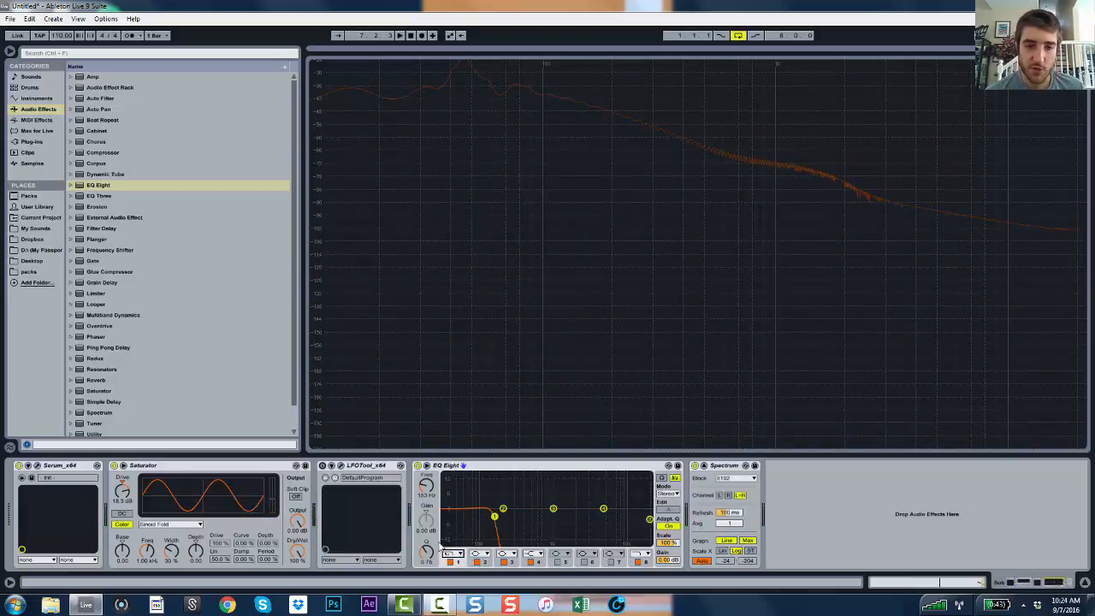
key(space)
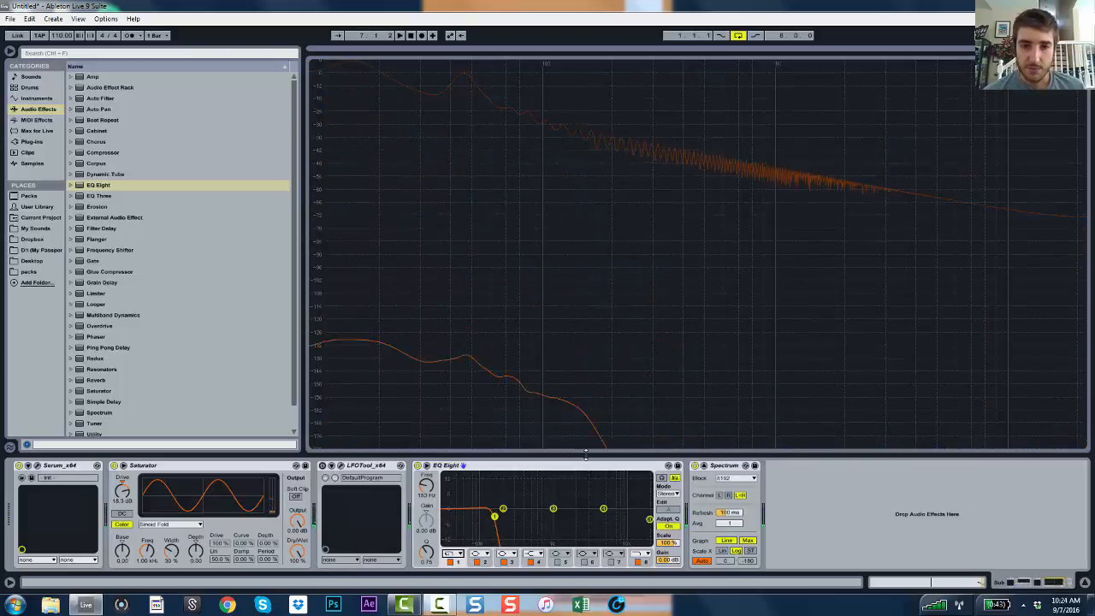
- Move band 8 of the Sub EQ Eight to 30 Hz as a steep x4 low-cut filter and enlarge the EQ display
key(Tab)
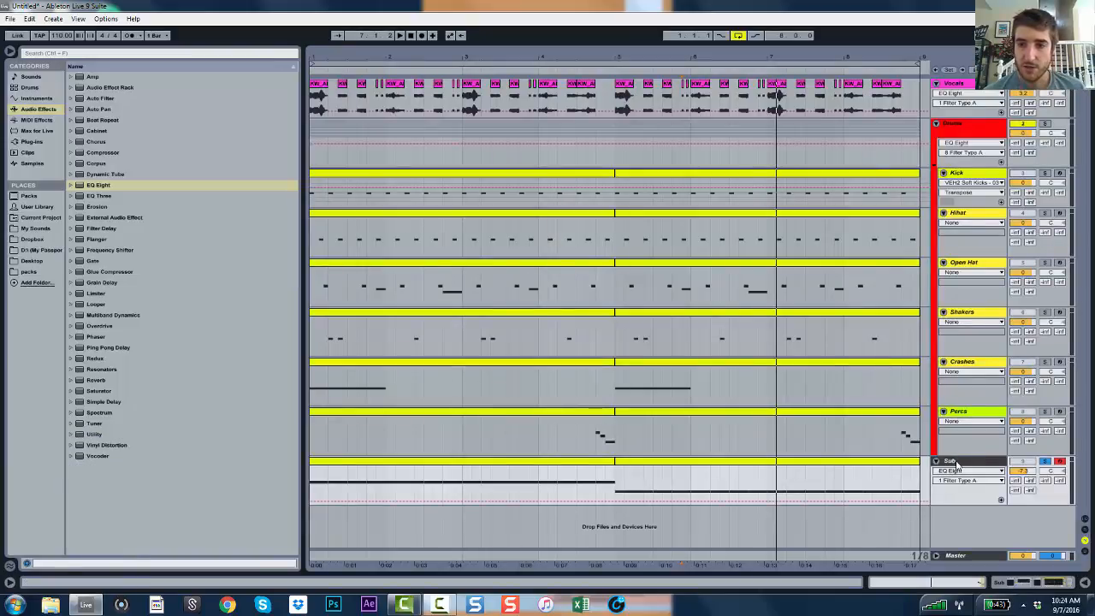
key(Tab)
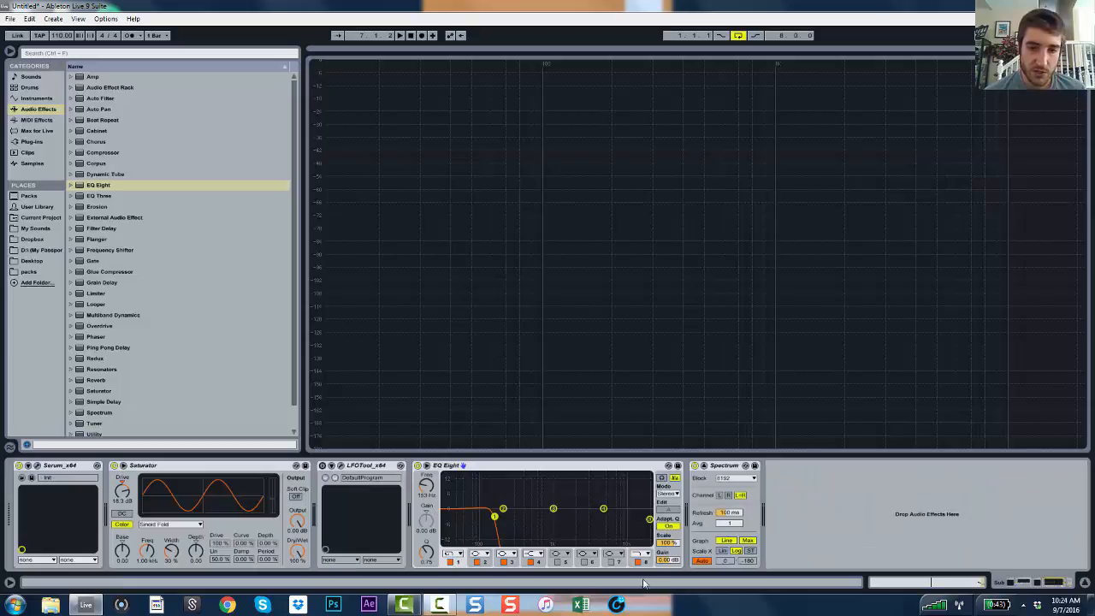
drag(494, 516, 444, 520)
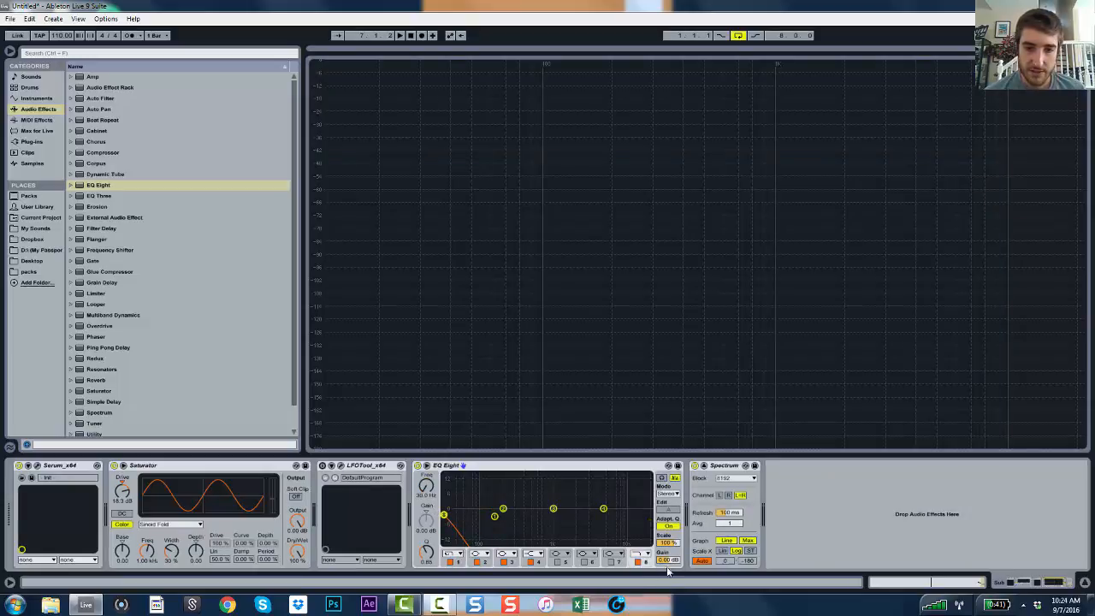
click(639, 554)
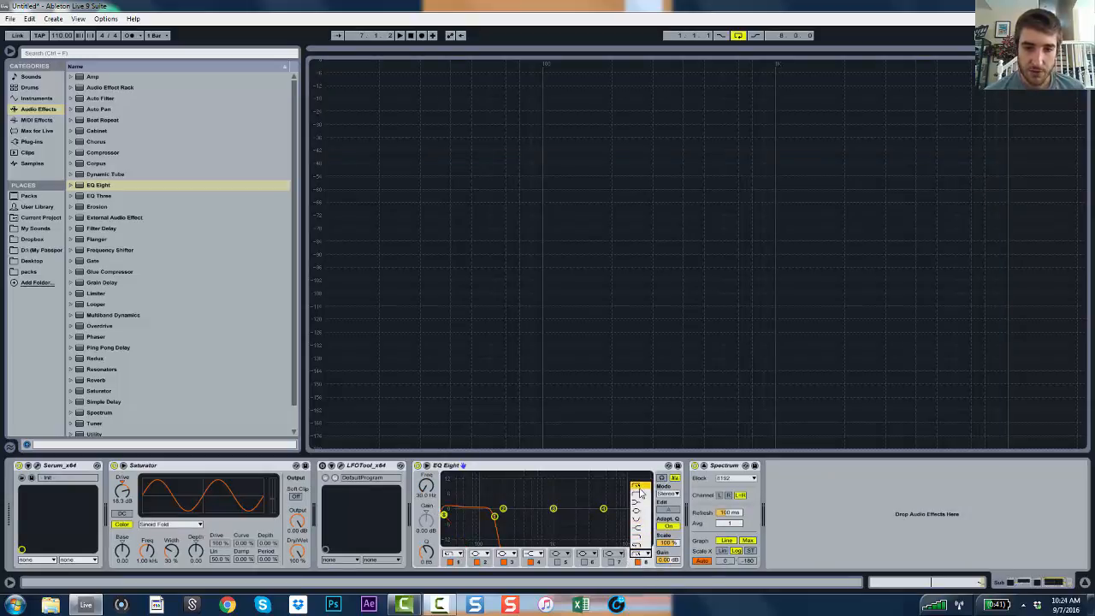
click(641, 515)
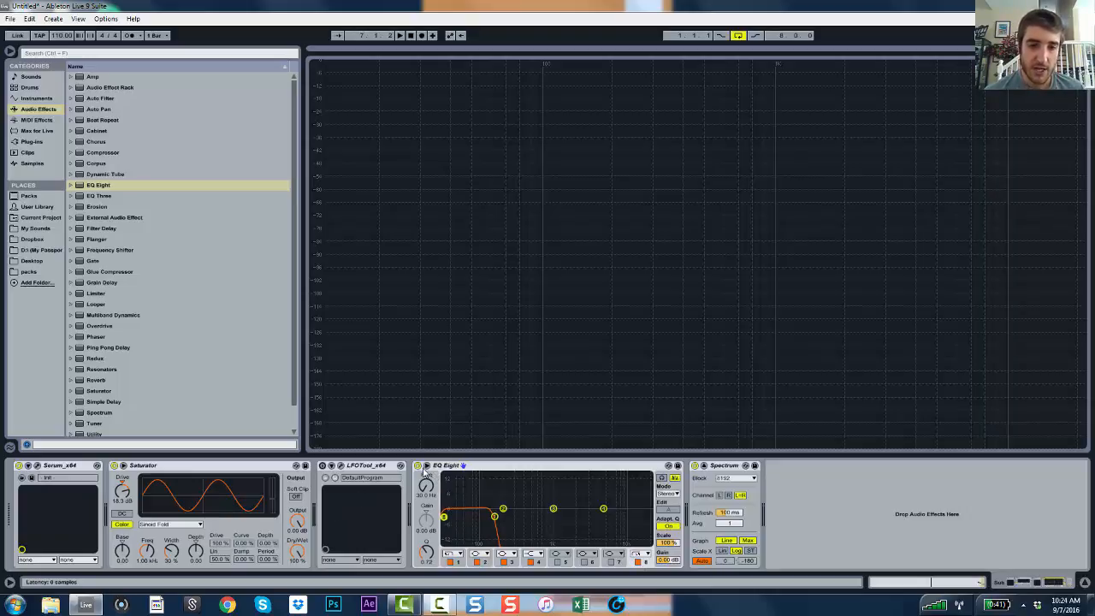
click(426, 474)
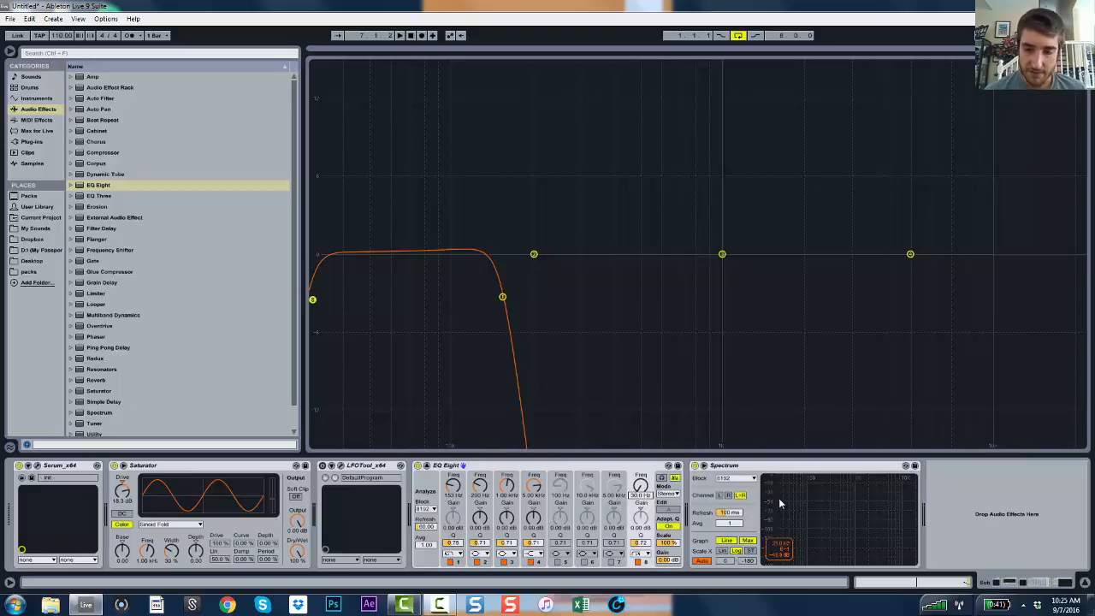
- Raise band 8 of the Sub EQ Eight to about 34.9 Hz and audition the steep low-cut
key(Tab)
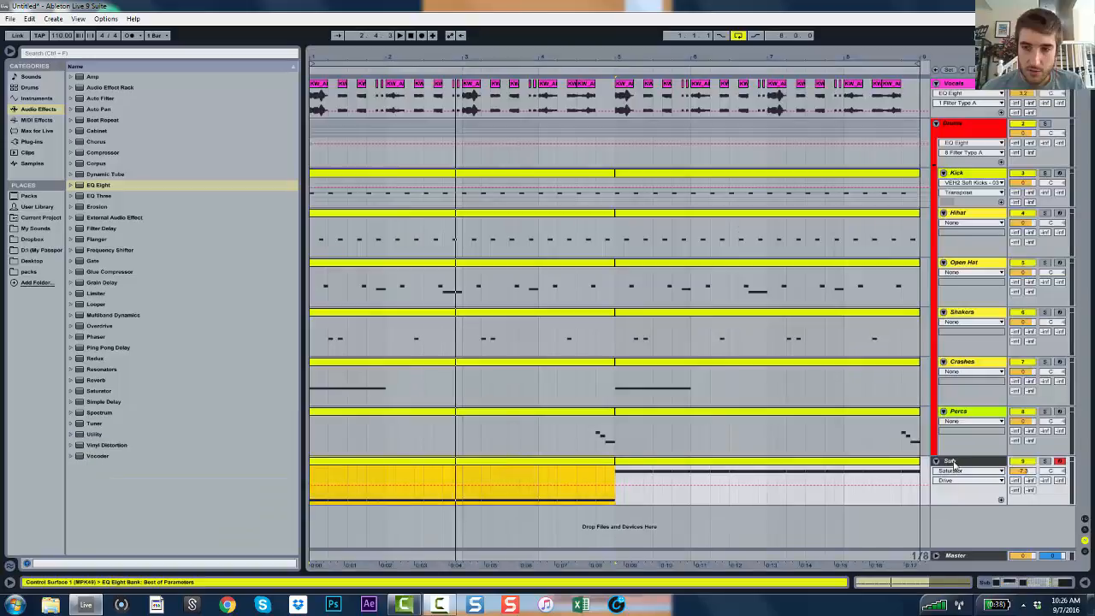
key(Tab)
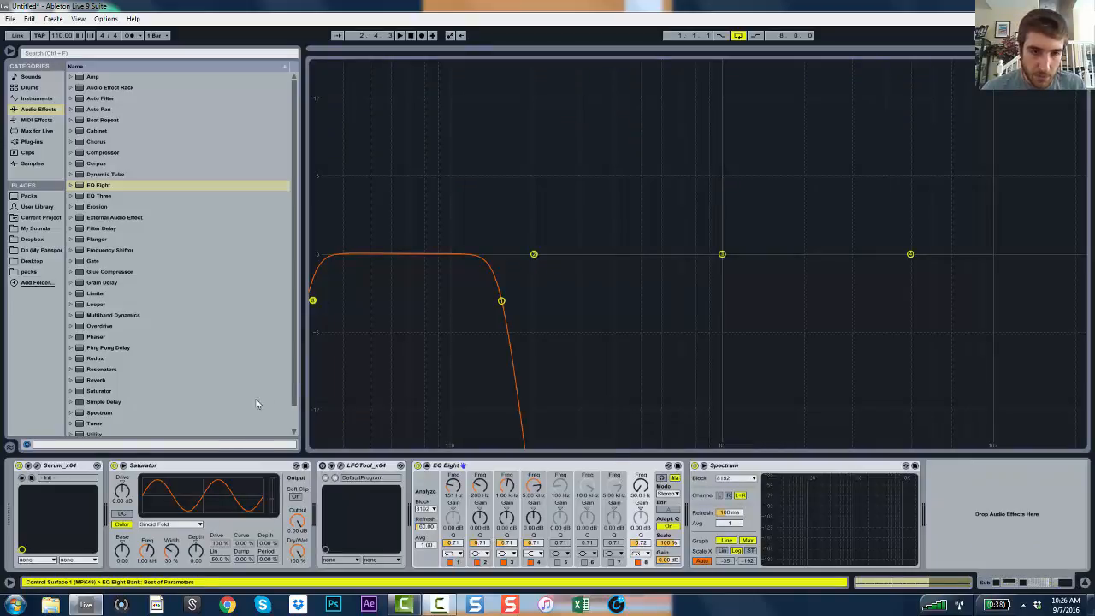
click(313, 301)
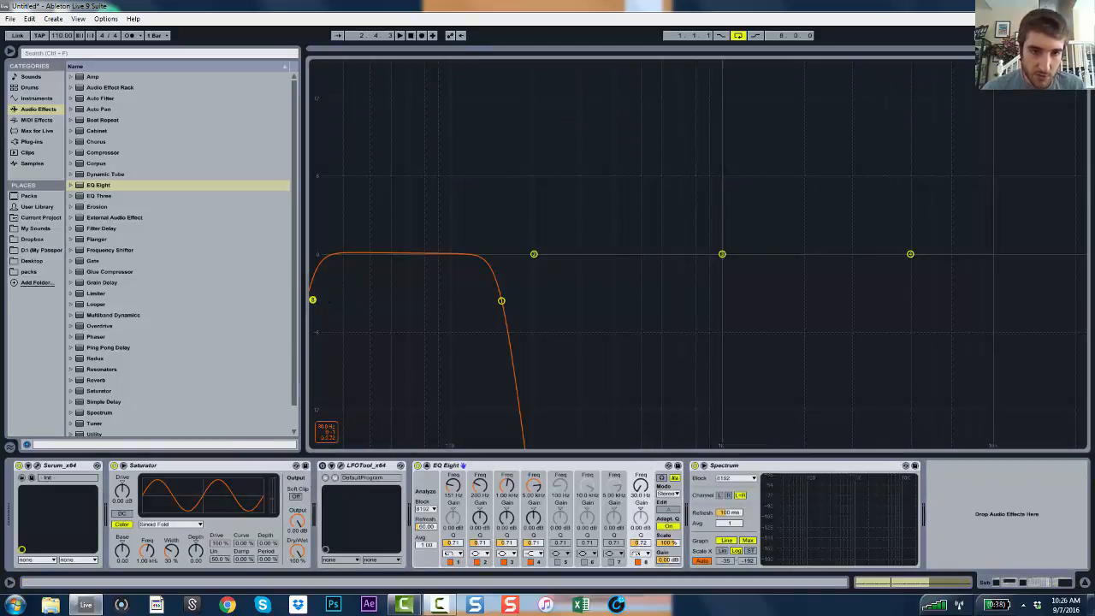
drag(313, 300, 329, 300)
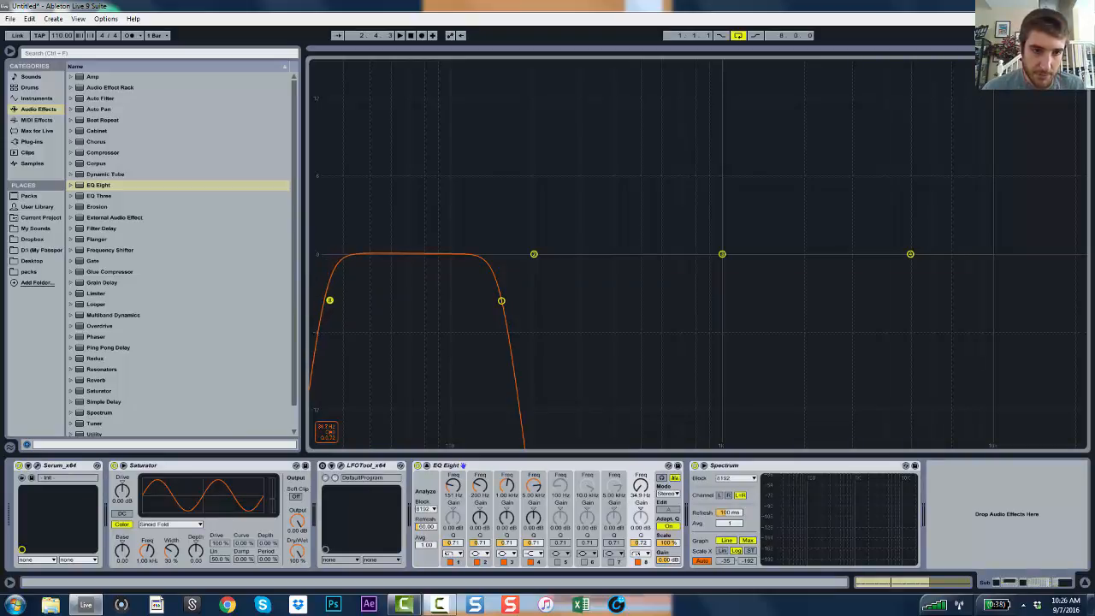
key(space)
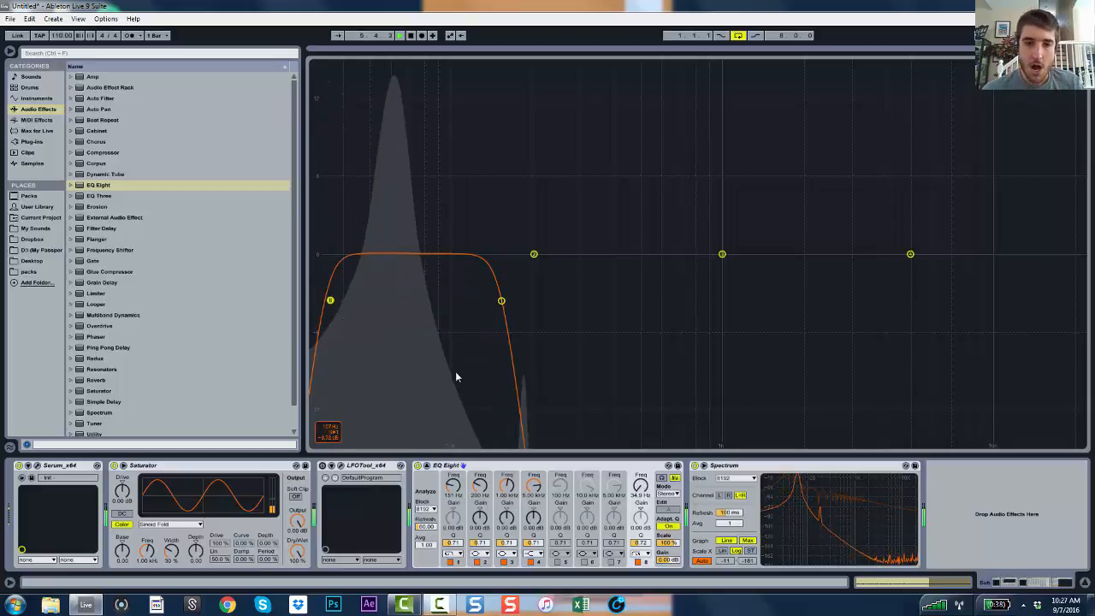
- Change band 8 of the Sub EQ Eight to the gentler low-cut filter, move it to 30 Hz and audition it
key(ctrl+alt+l)
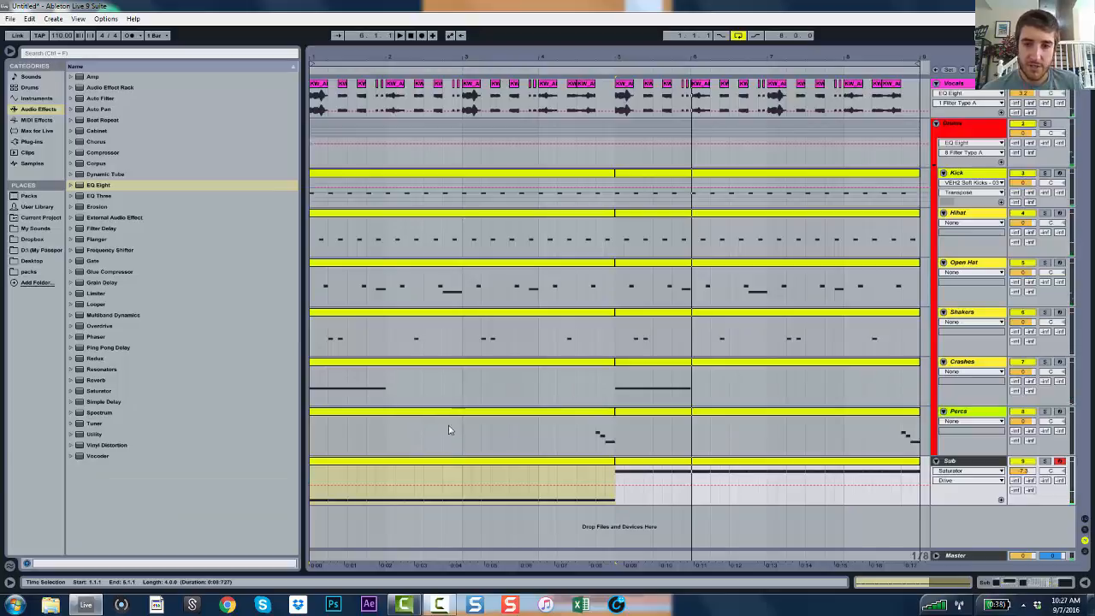
key(ctrl+alt+l)
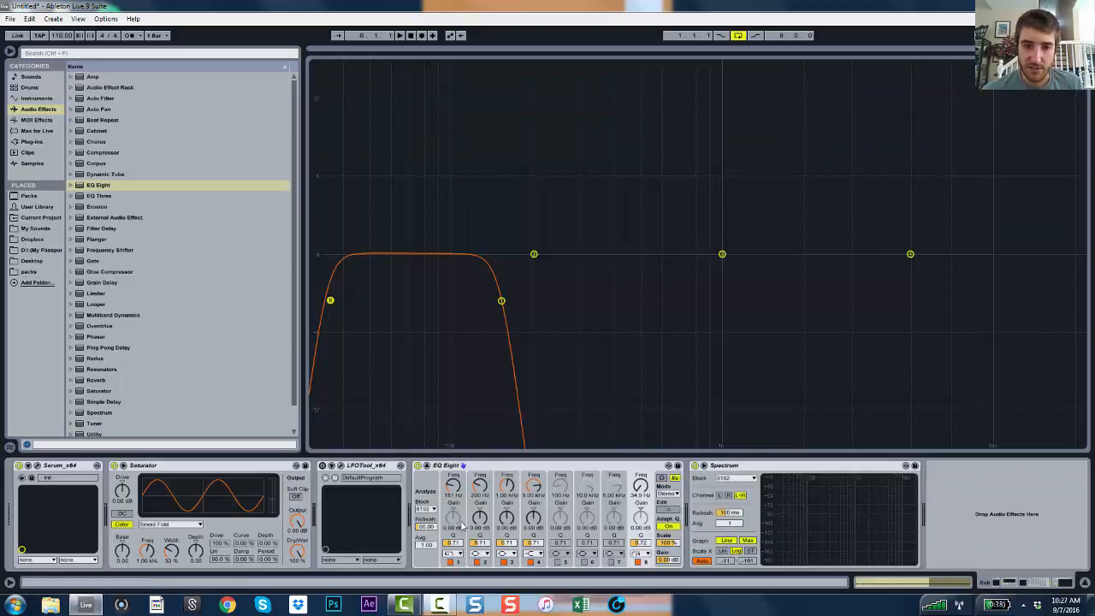
click(648, 556)
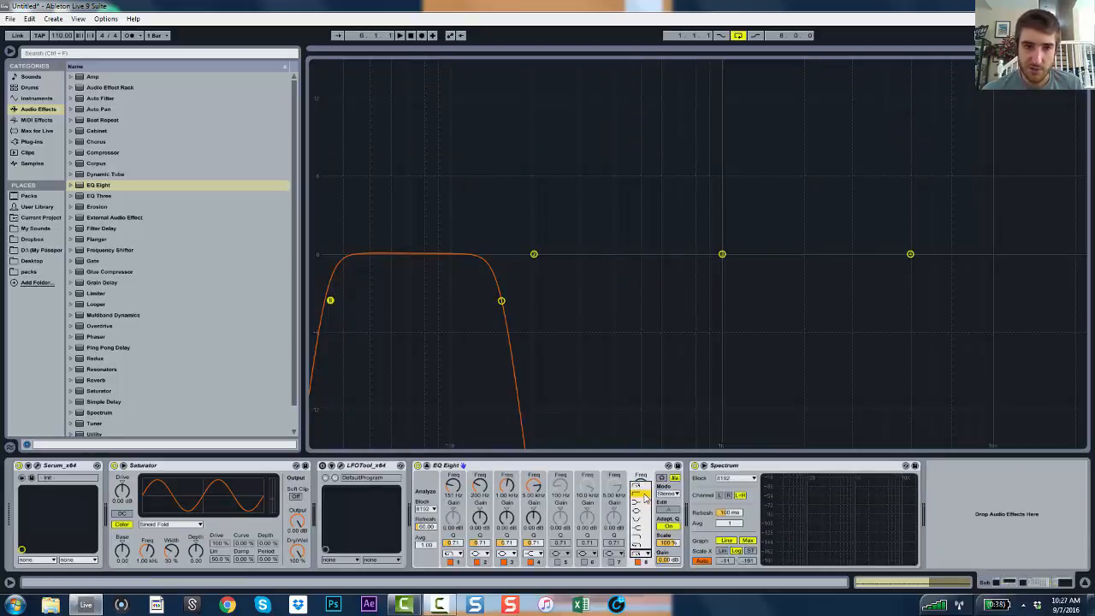
click(641, 505)
drag(330, 303, 313, 294)
key(space)
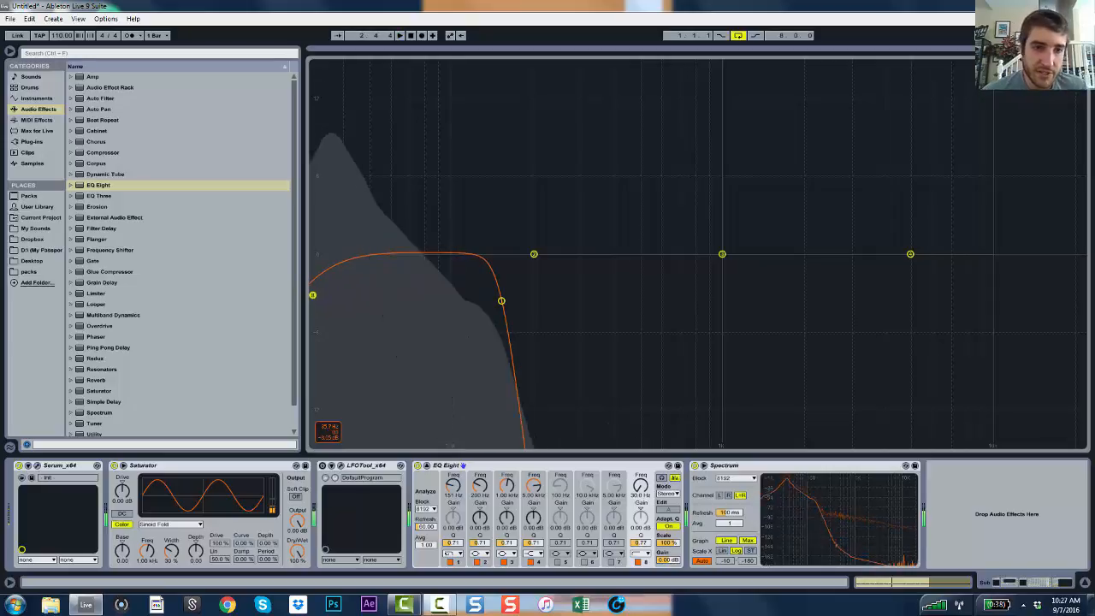
key(space)
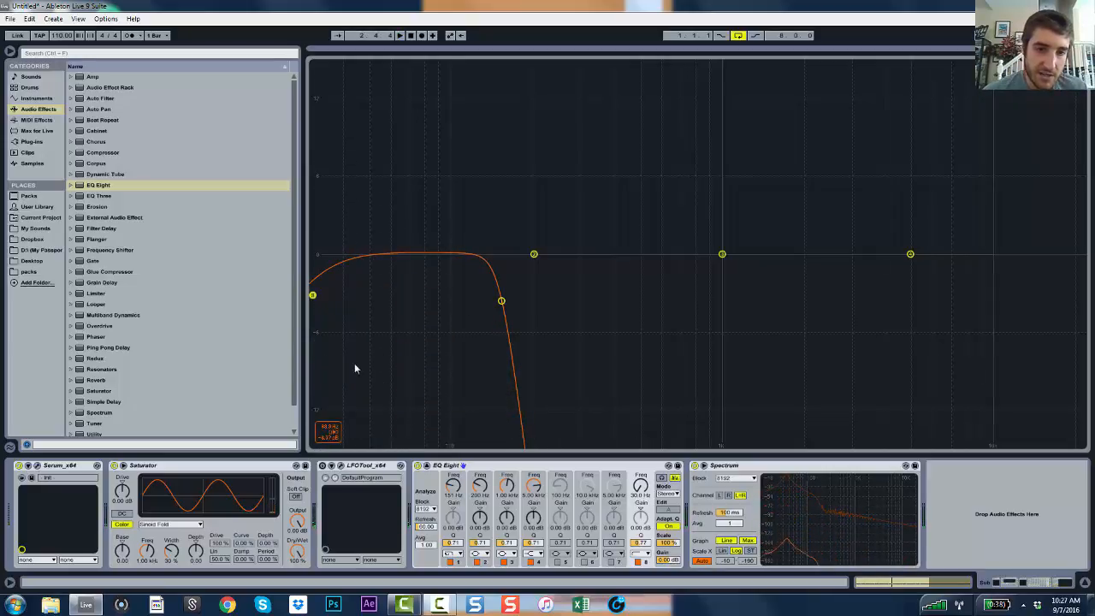
- Change band 8 of the Sub EQ Eight back to the steep x4 low-cut, move it to about 34.2 Hz and audition it
click(634, 554)
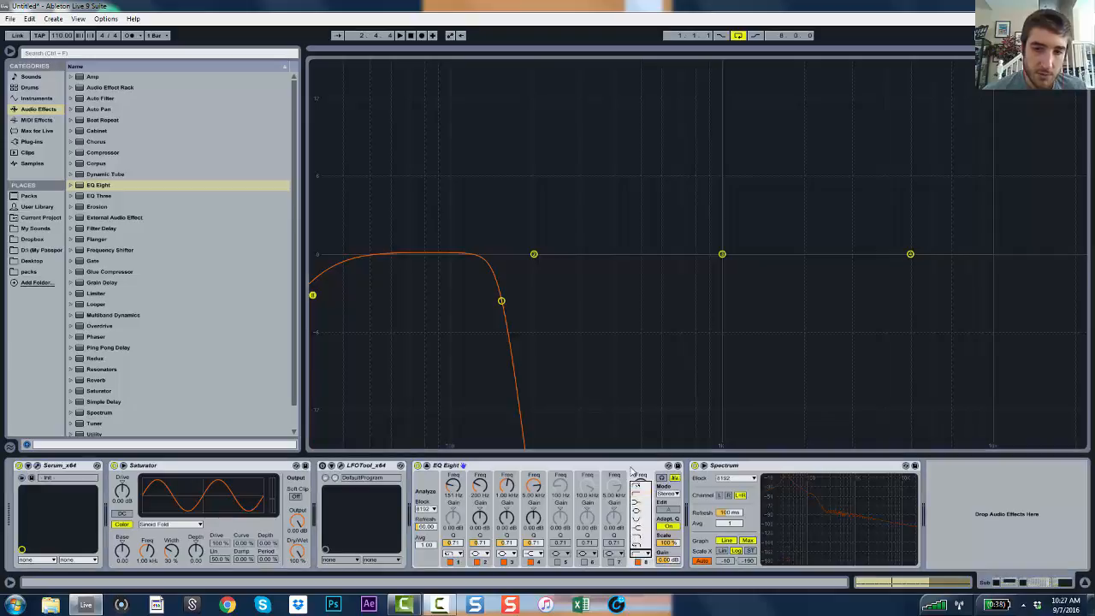
click(637, 488)
drag(313, 297, 328, 300)
key(space)
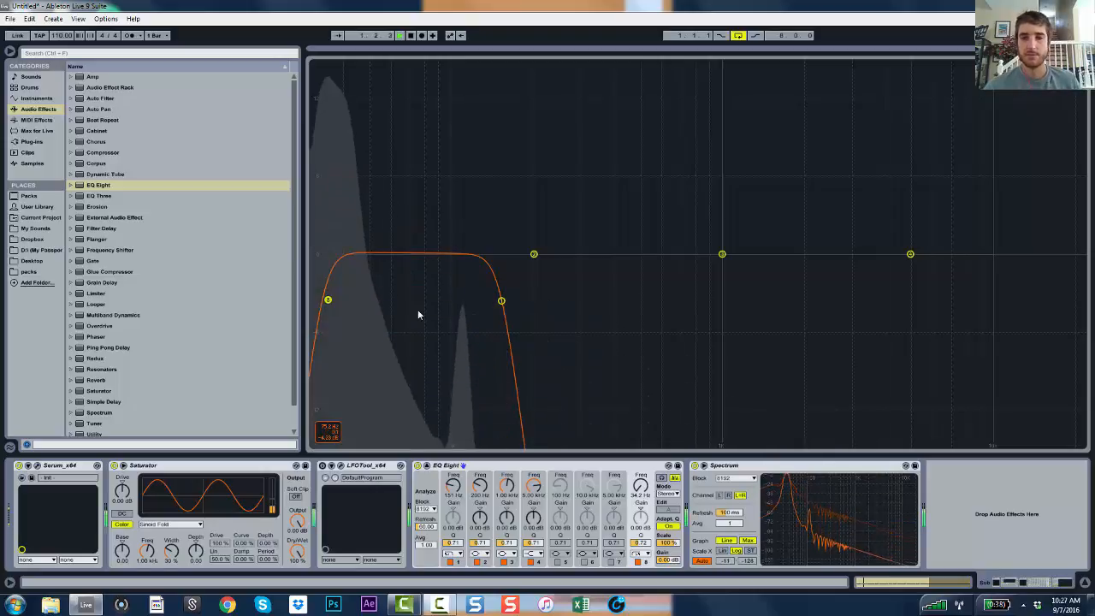
- Hide the device view, reduce the Sub track's height and select the Sub clip that starts at bar 5
key(ctrl+alt+l)
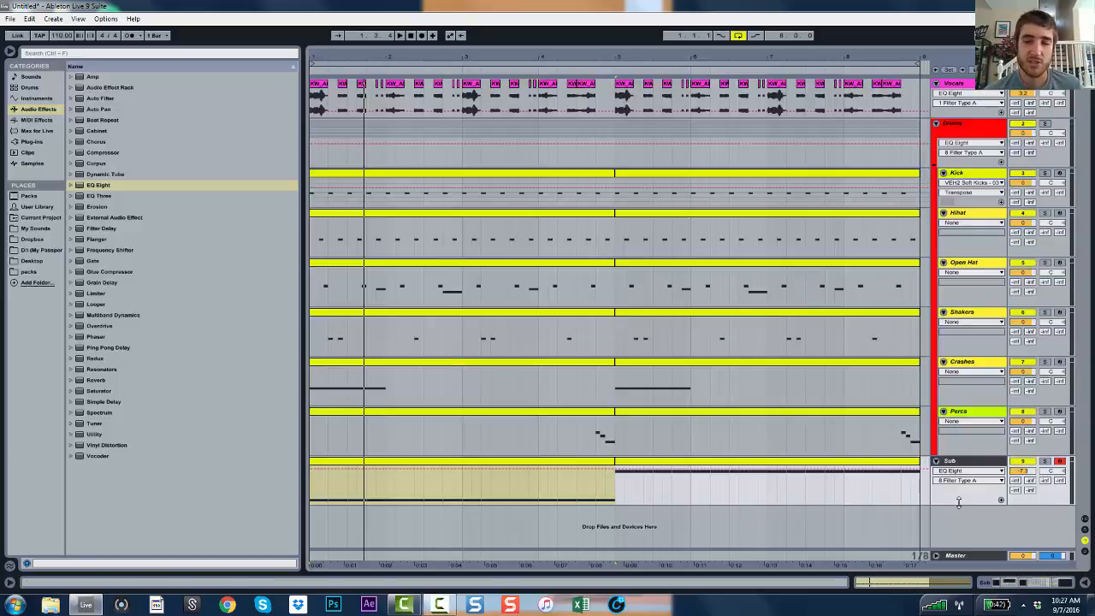
drag(960, 499, 961, 490)
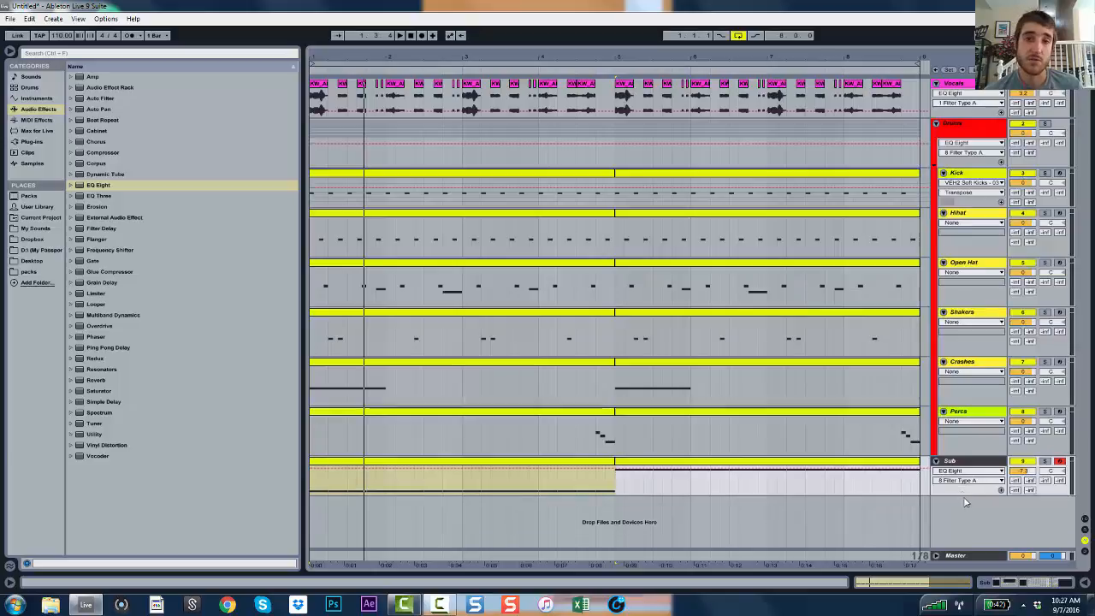
click(766, 467)
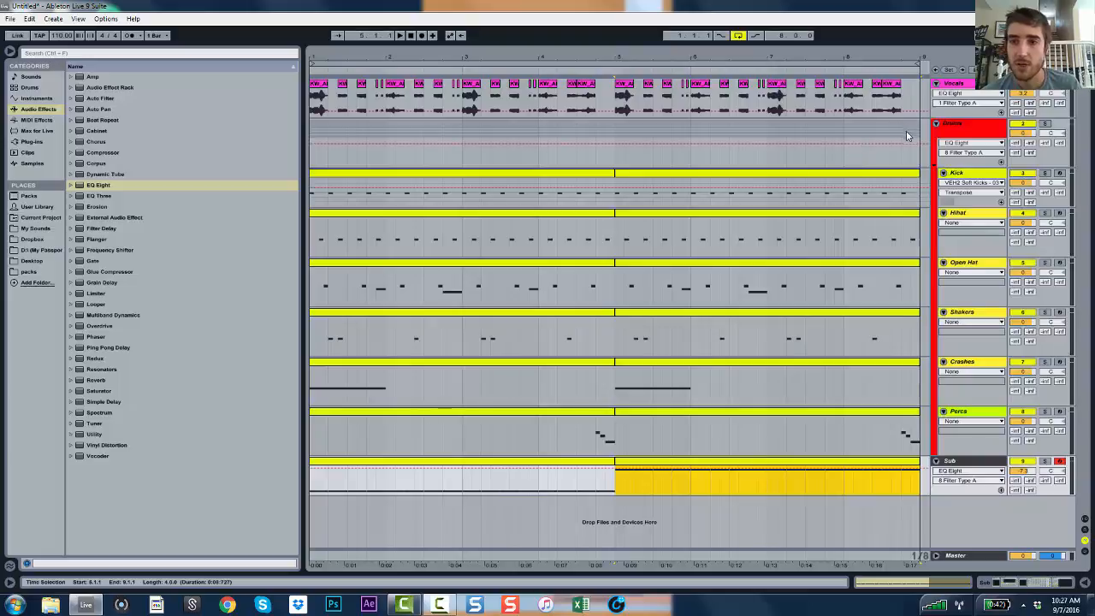
- Add an EQ Eight after the Kick track's Overdrive, set its band 1 low-cut to about 38.7 Hz and audition it
double_click(968, 174)
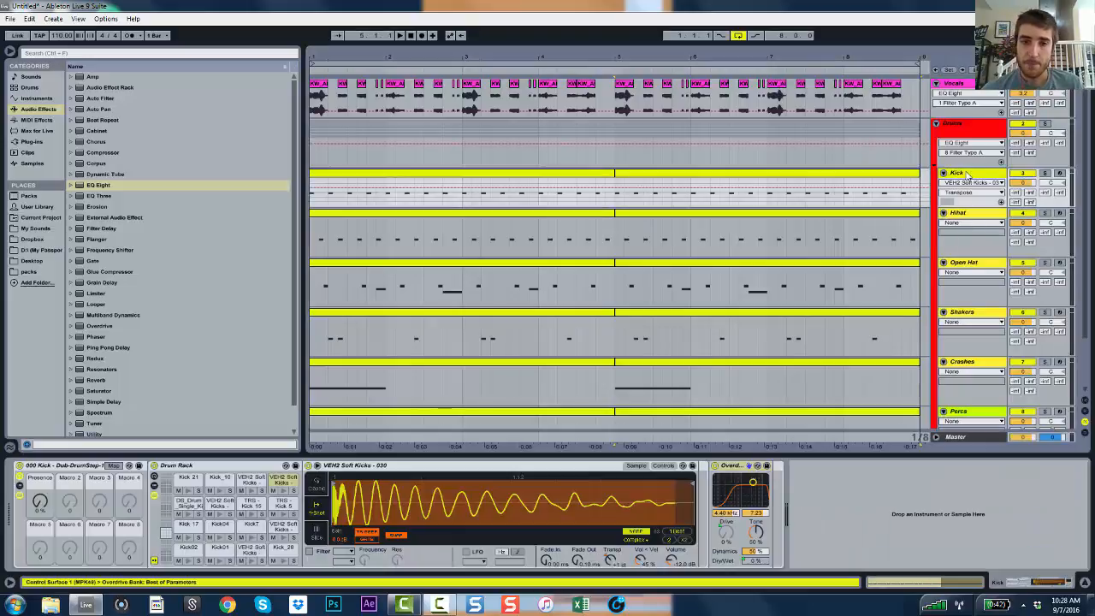
mouse_move(97, 184)
mouse_down()
mouse_move(827, 492)
mouse_move(826, 503)
mouse_up()
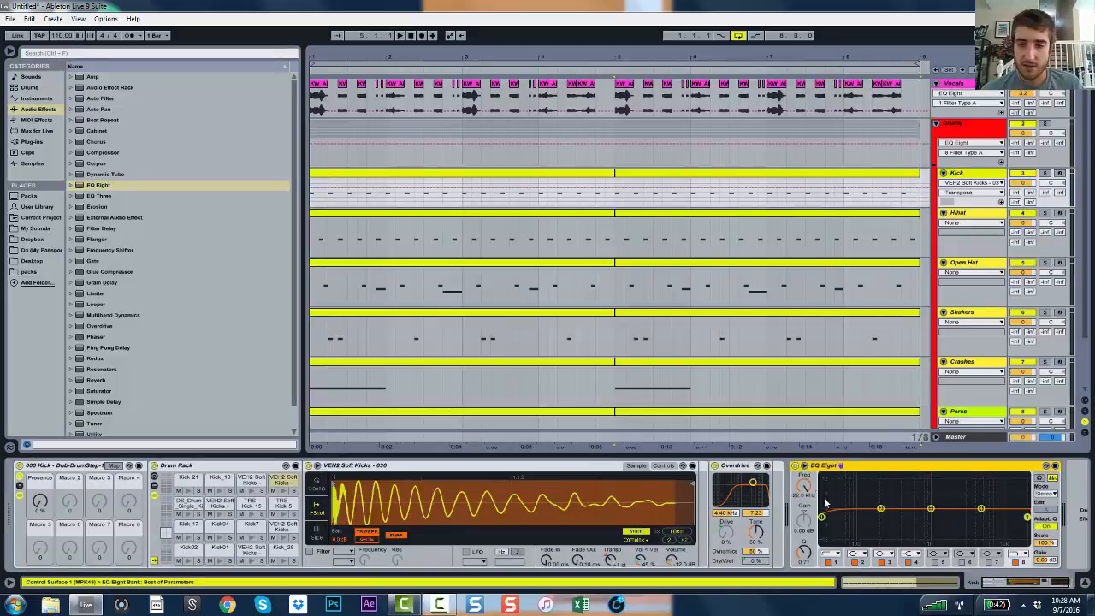
click(821, 518)
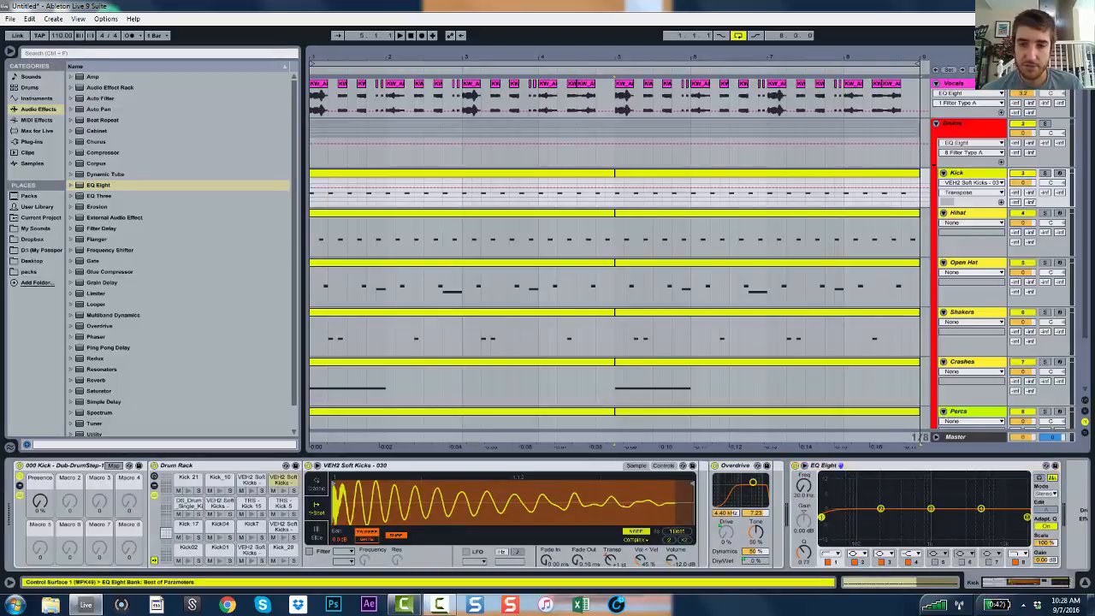
drag(828, 517, 830, 516)
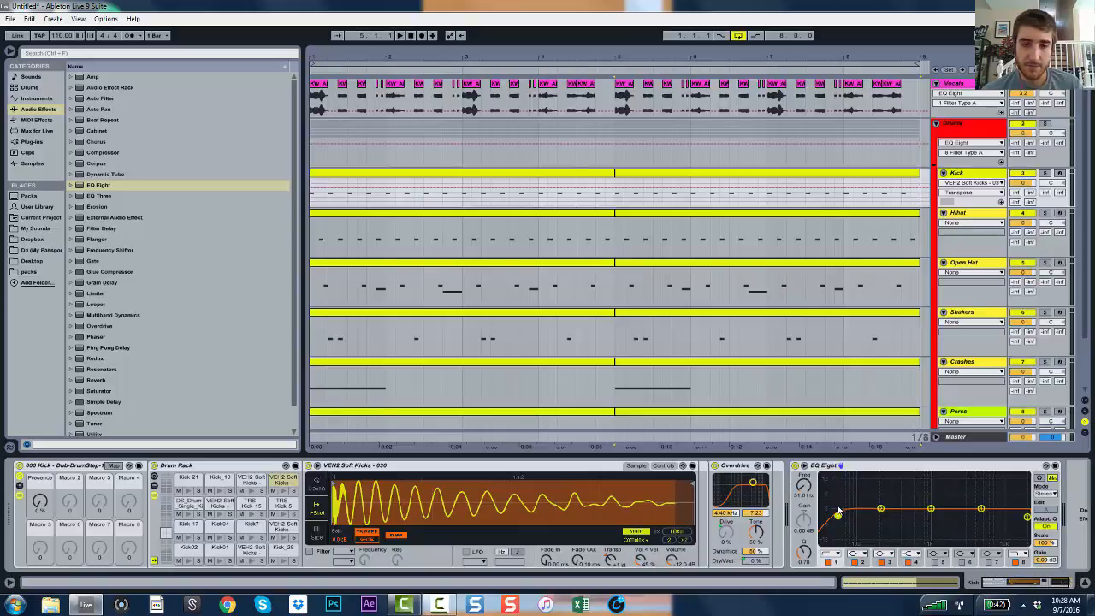
drag(838, 519, 828, 517)
key(space)
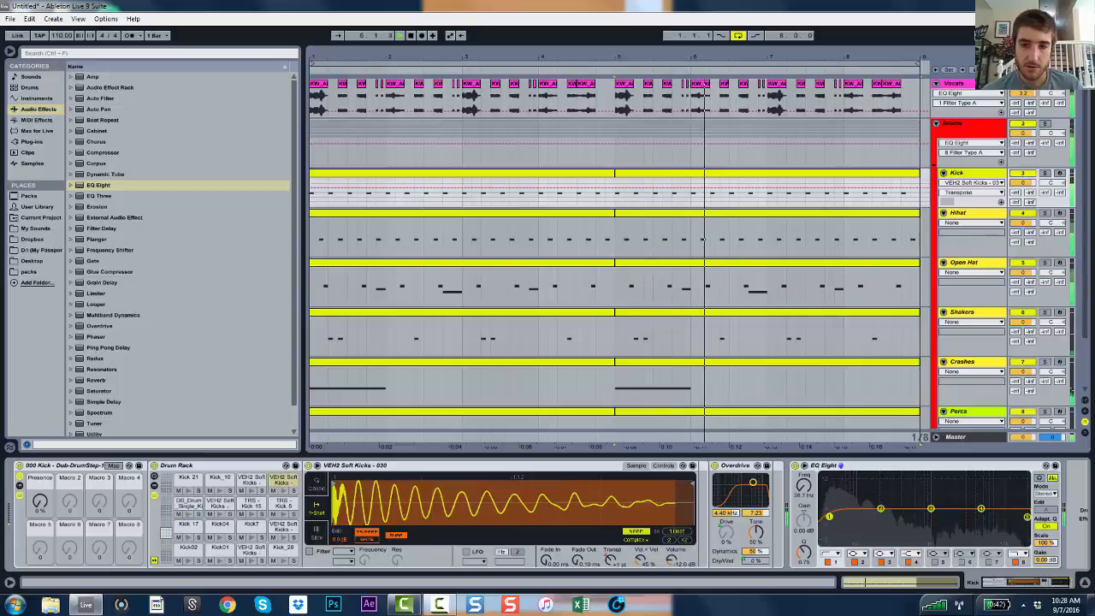
- Raise the resonance of the Kick EQ's band 1 low-cut and settle it at about 45.7 Hz while auditioning
mouse_move(828, 517)
mouse_down()
mouse_move(841, 516)
mouse_move(836, 491)
mouse_move(838, 505)
mouse_up()
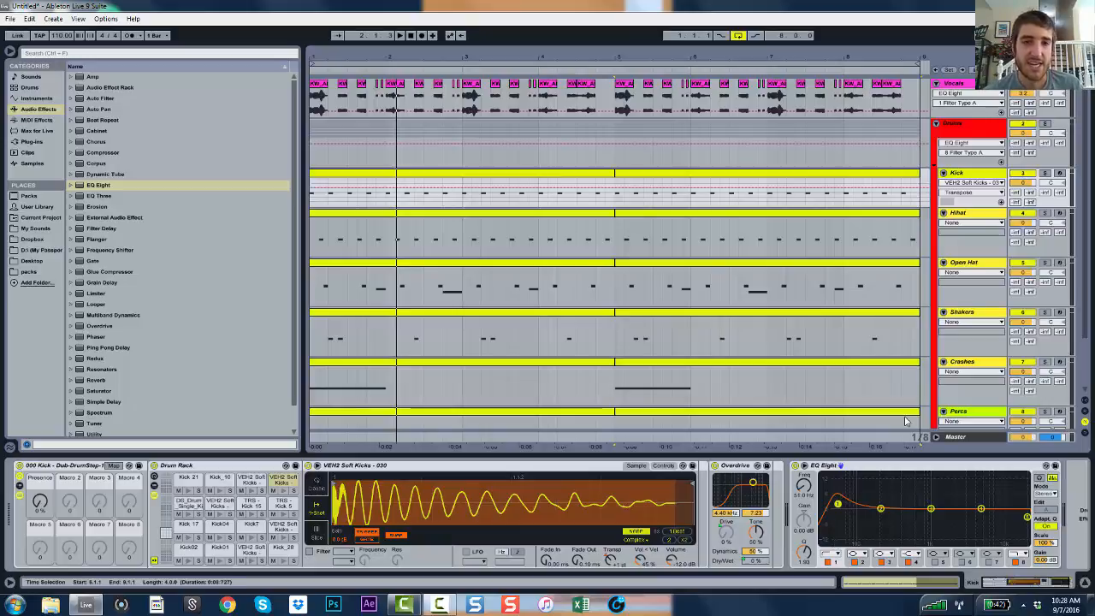
key(space)
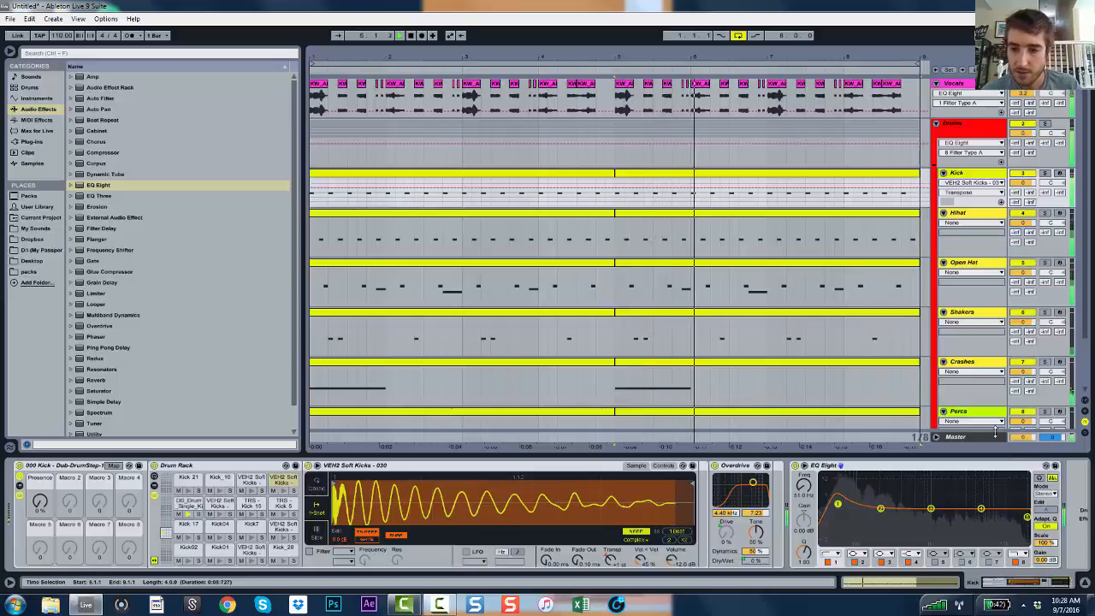
mouse_move(838, 497)
mouse_down()
mouse_move(843, 484)
mouse_move(835, 503)
mouse_up()
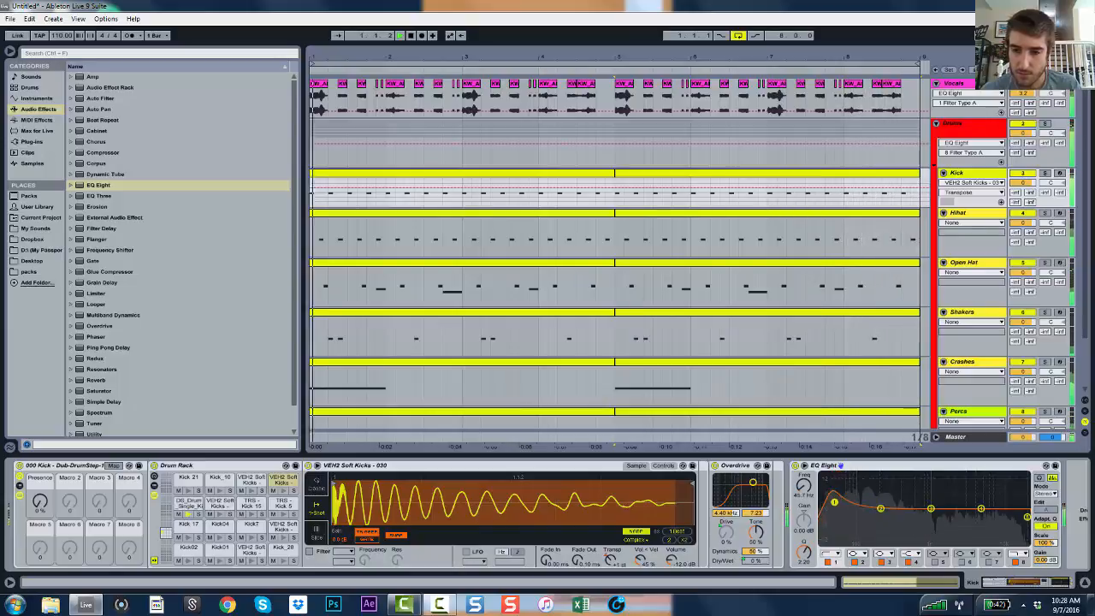
- Cut the Kick EQ's band 2 to -3.10 dB at about 127 Hz and adjust its Q
click(881, 510)
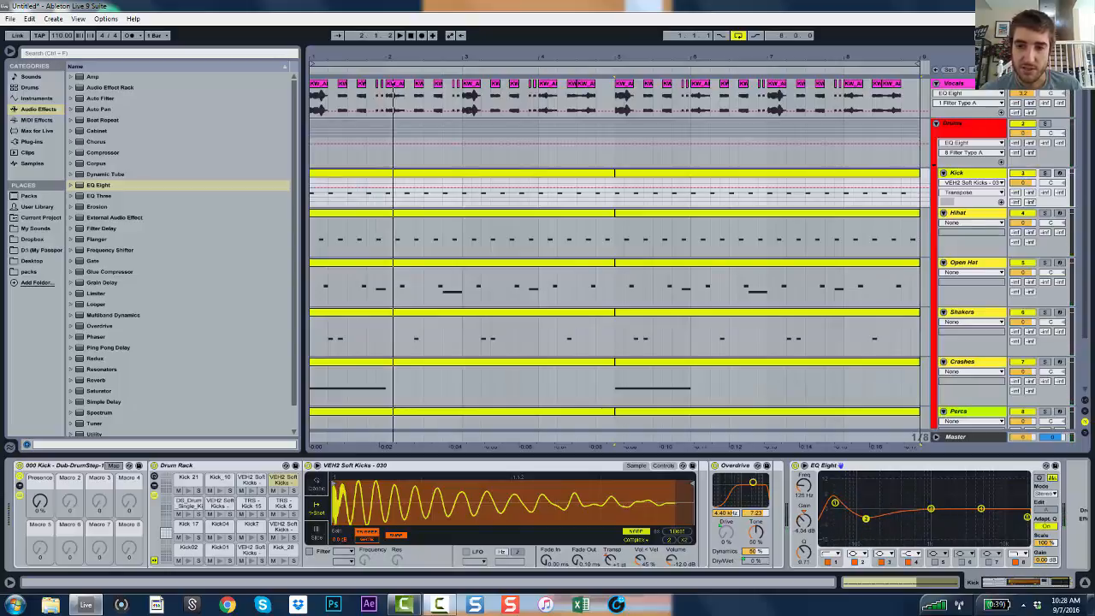
drag(865, 520, 868, 495)
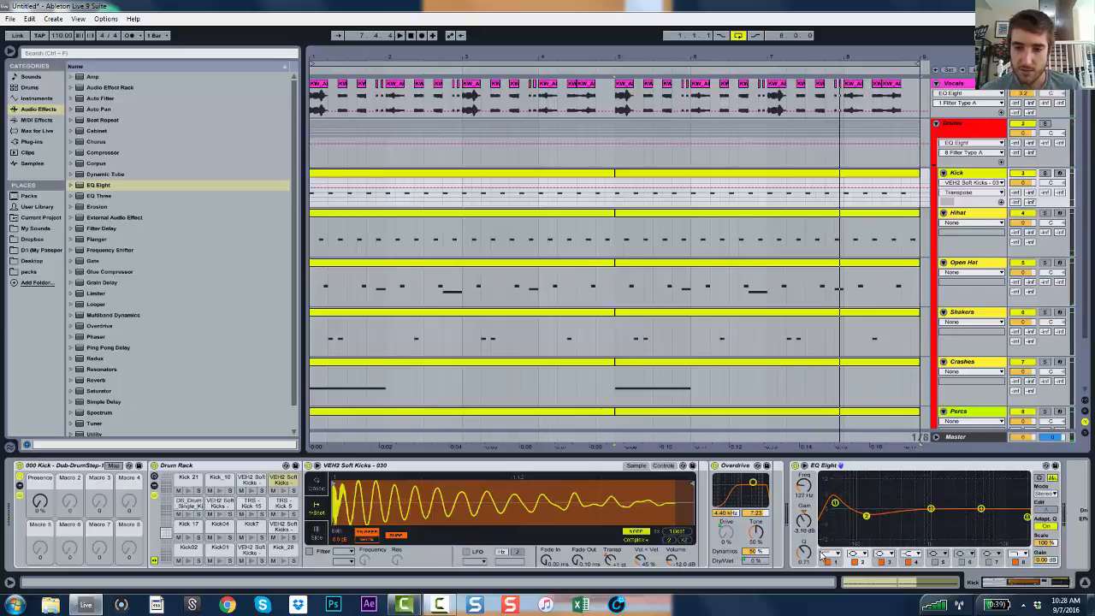
drag(808, 554, 809, 539)
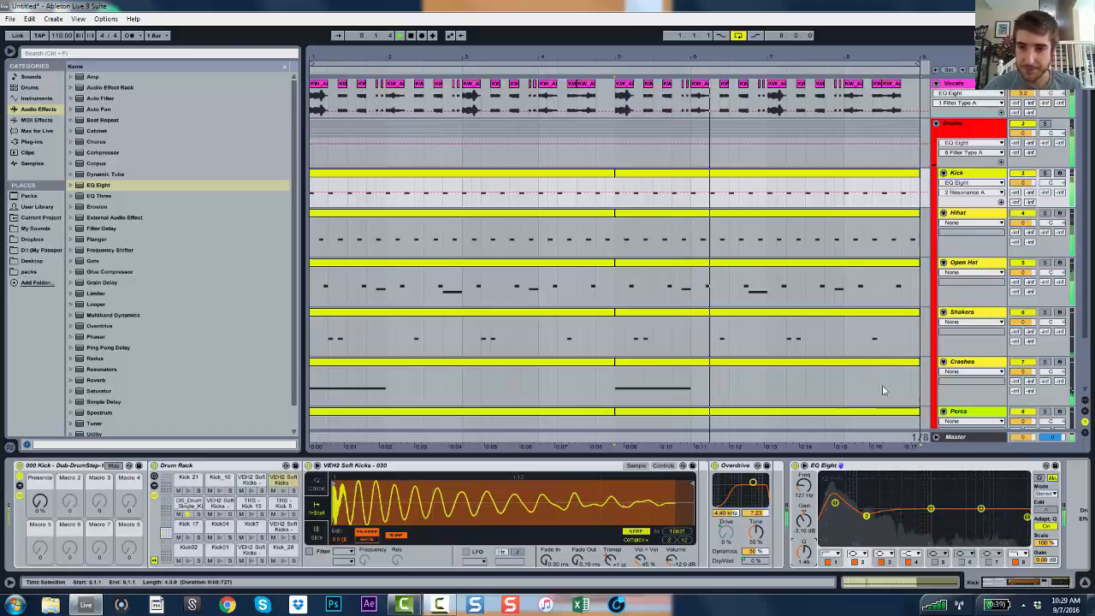
- Toggle the Saturator in the Sub track's device chain while auditioning the loop
scroll(994, 370, down, 2)
scroll(994, 370, down, 1)
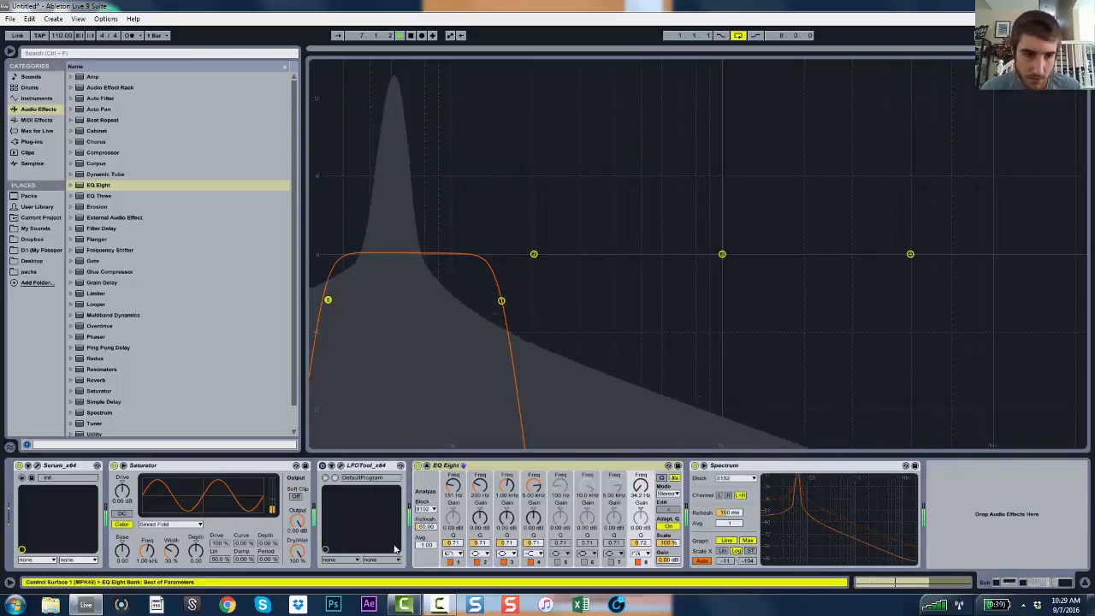
click(115, 466)
key(space)
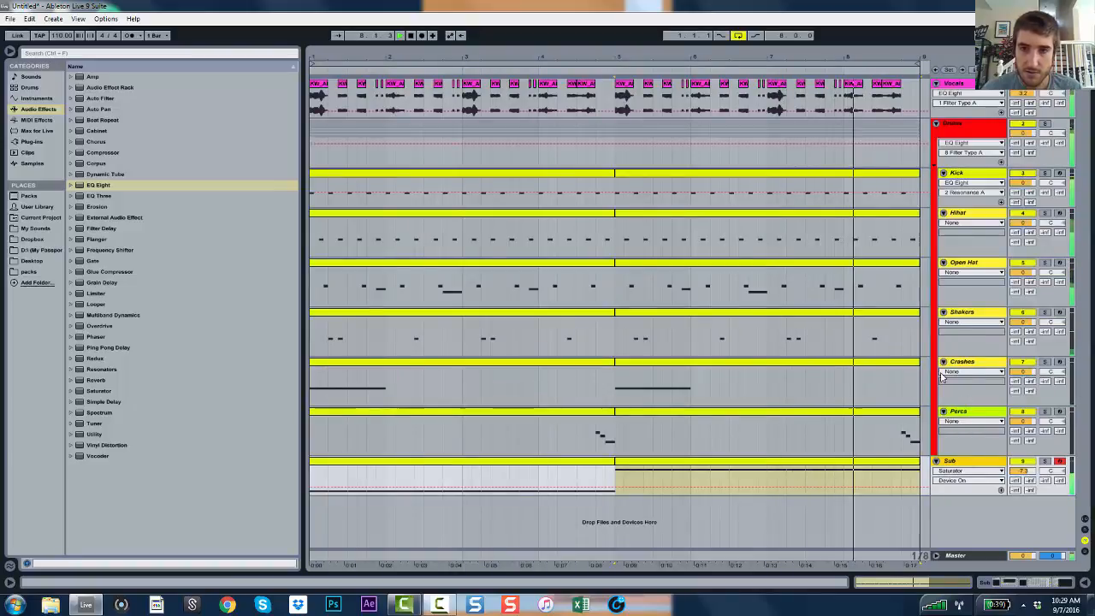
- Select the Hihat track, show its devices and add an EQ Eight after its Drum Rack
click(966, 202)
click(967, 217)
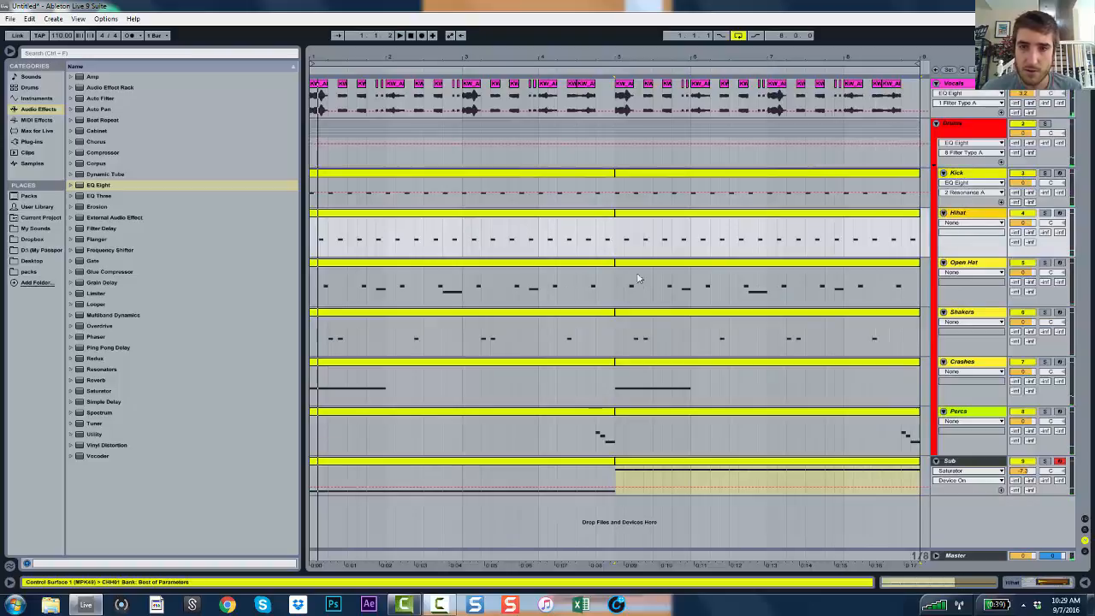
double_click(973, 217)
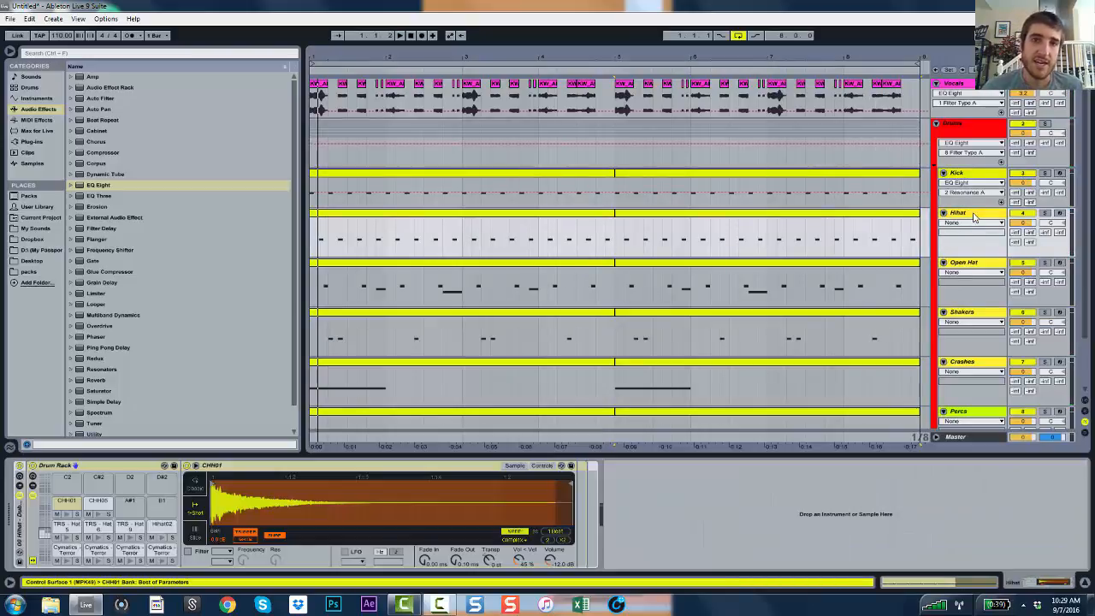
click(101, 187)
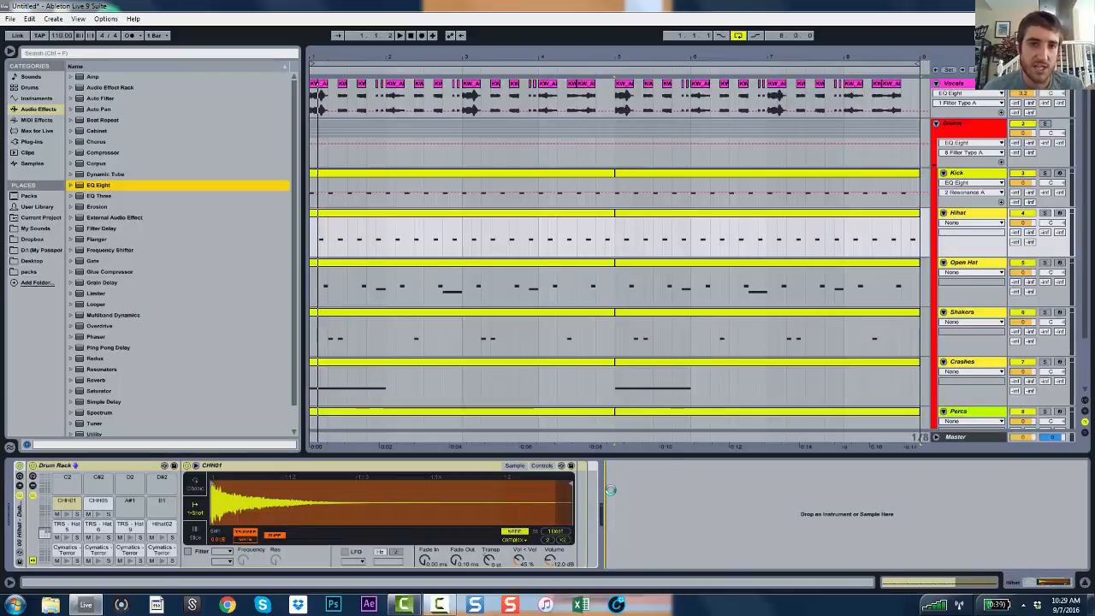
drag(610, 490, 612, 488)
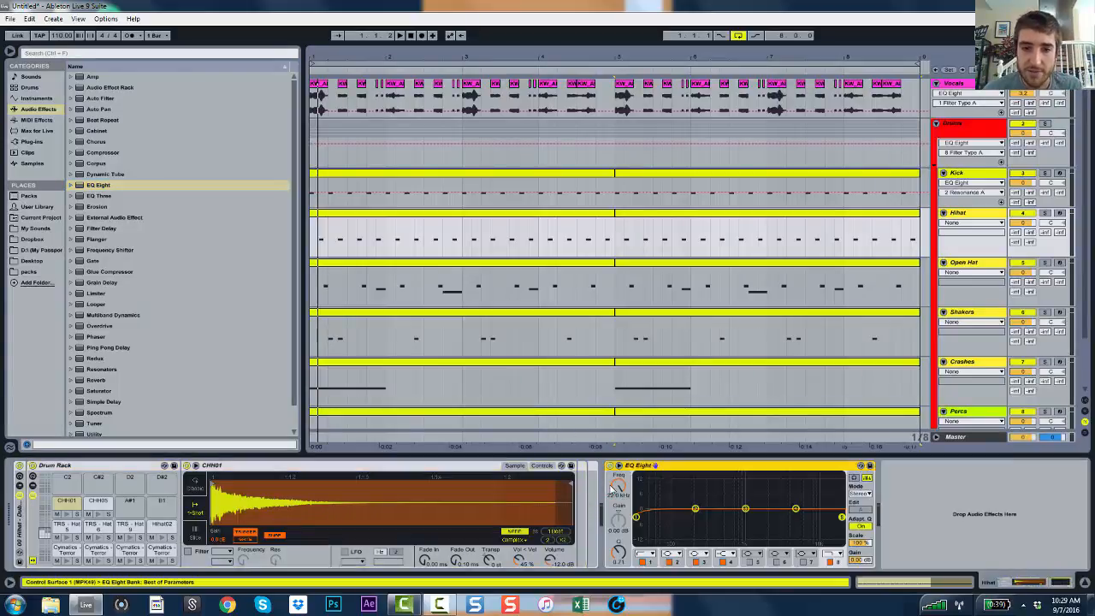
- Set the Hihat EQ's band 1 low-cut to about 3.17 kHz, auditioning it in the mix and with the track soloed
drag(637, 518, 802, 517)
key(space)
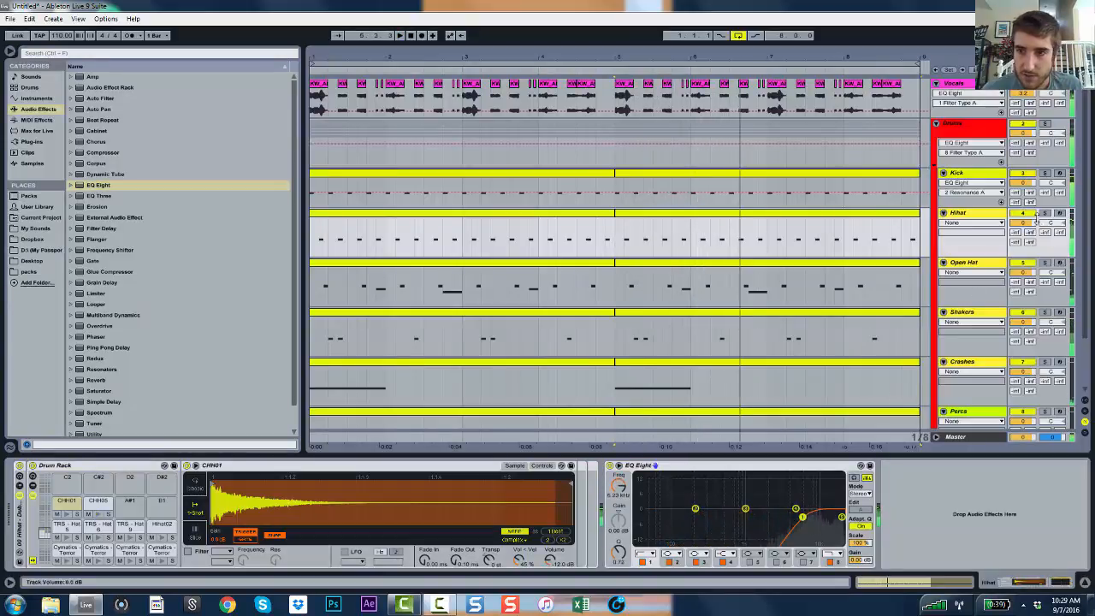
click(1045, 213)
key(space)
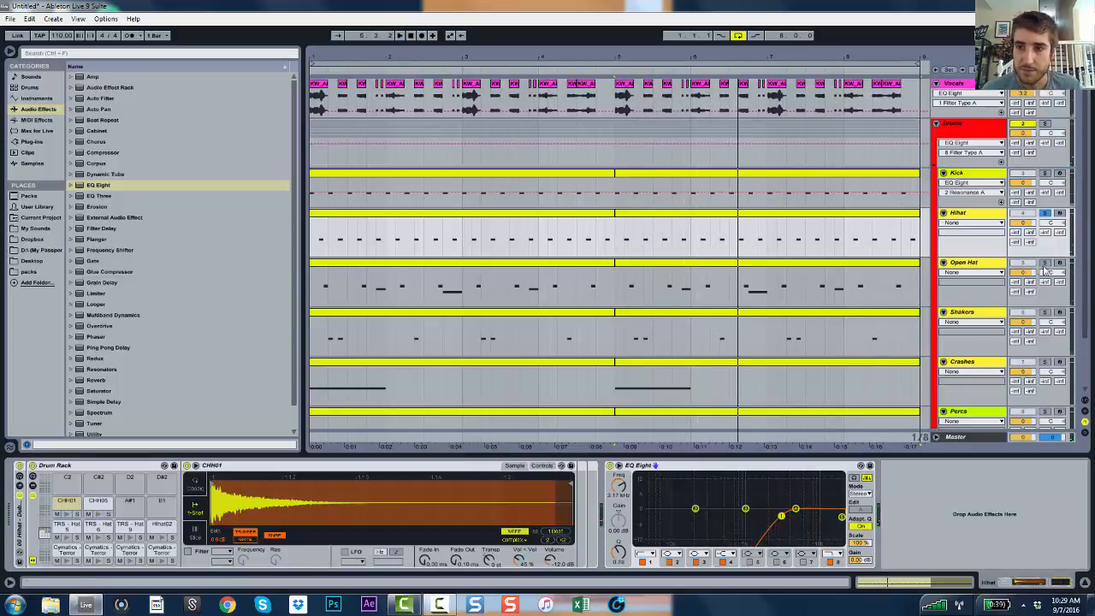
click(1044, 212)
- Solo the Open Hat track and add an EQ Eight after its Drum Rack
click(992, 268)
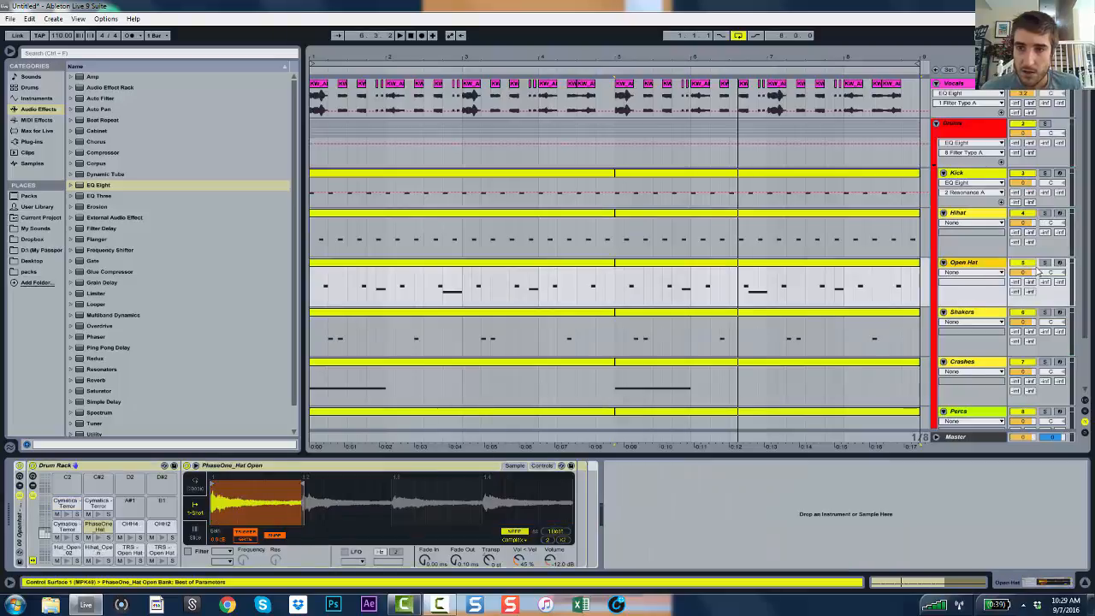
click(1044, 263)
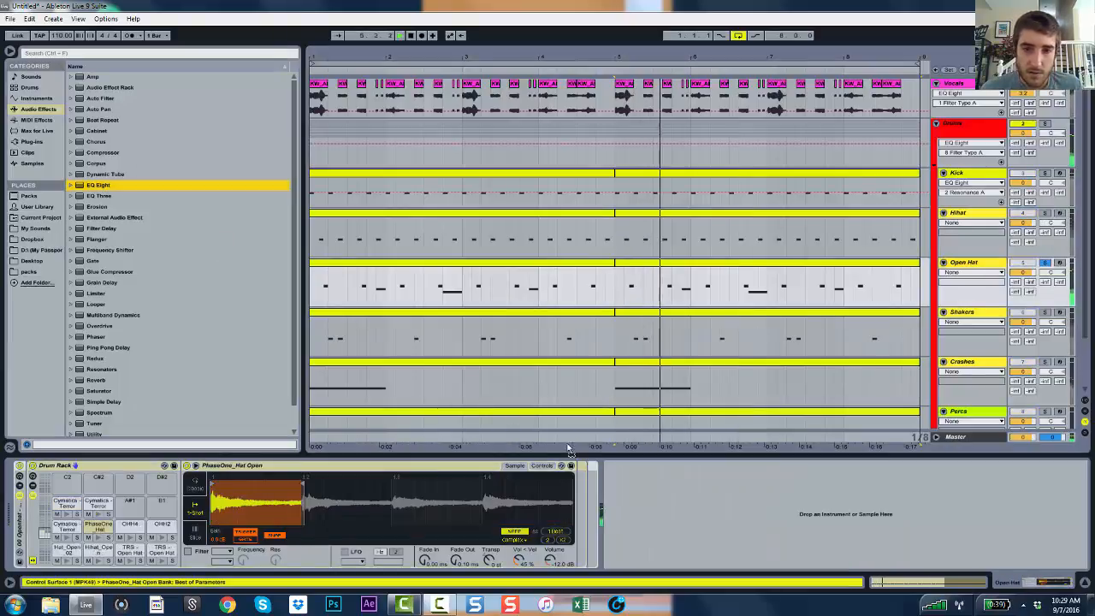
drag(611, 488, 612, 490)
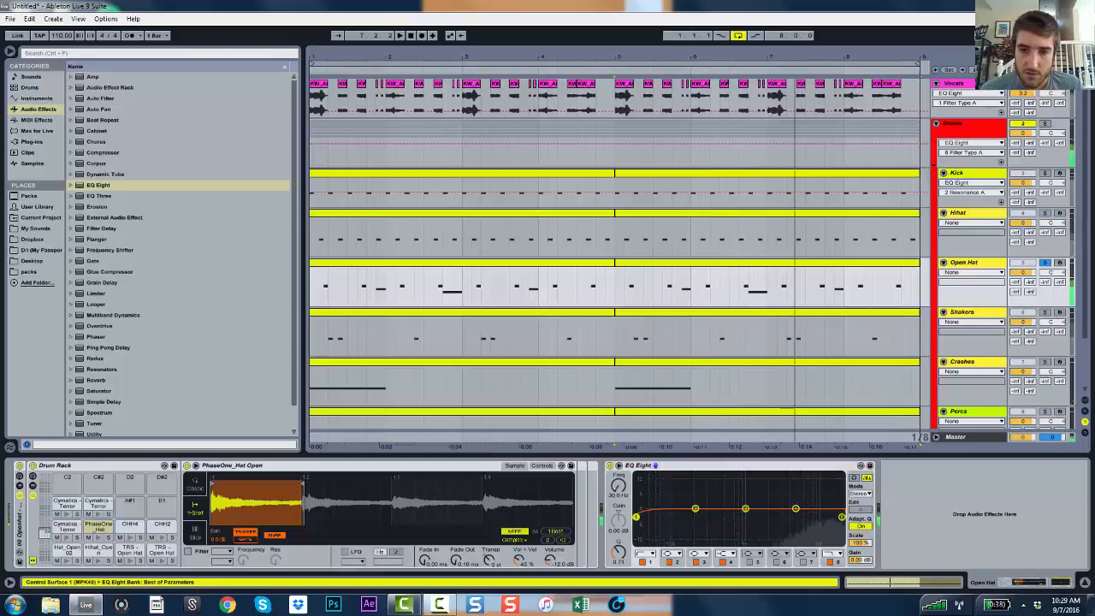
- Raise the Open Hat EQ's band 1 low-cut above 1 kHz and pull band 4 down to -4.09 dB at about 11.4 kHz
drag(636, 517, 745, 514)
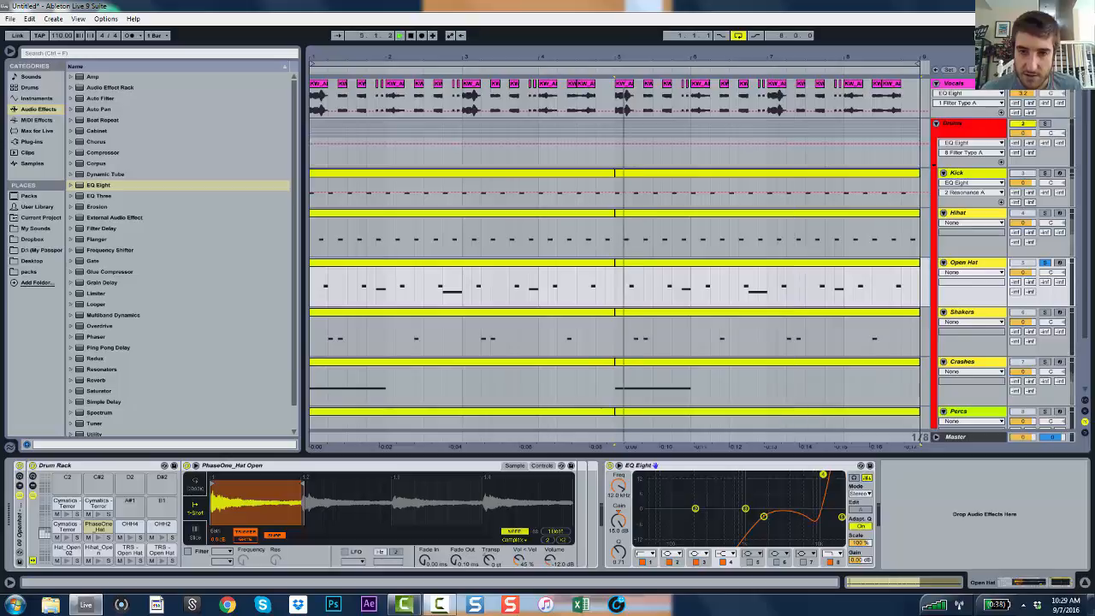
drag(823, 474, 820, 518)
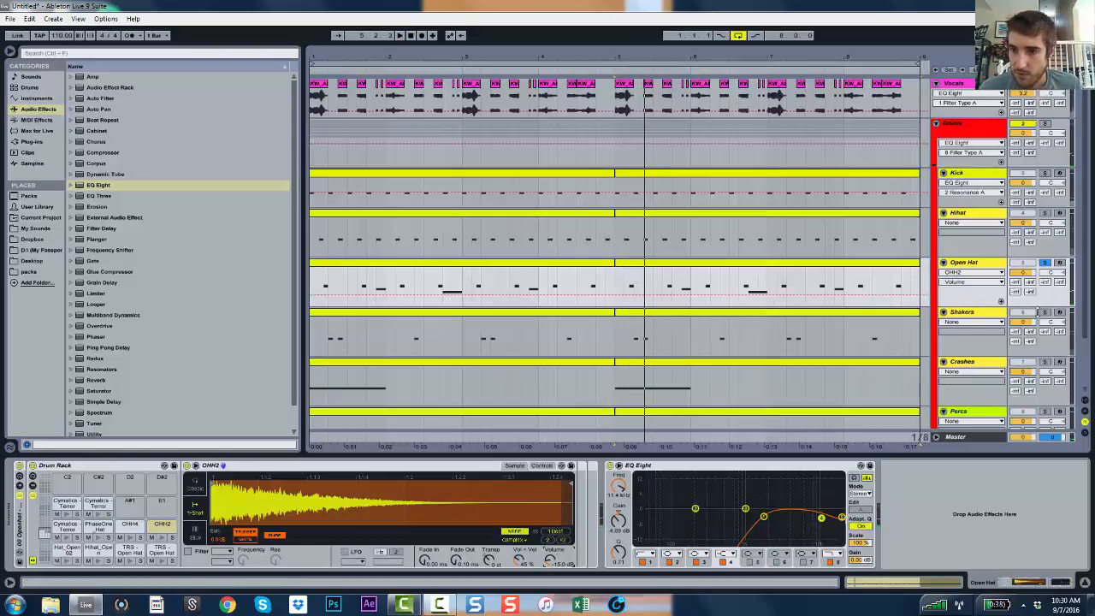
- Solo the Shakers track and add an EQ Eight after its Drum Rack
click(1042, 312)
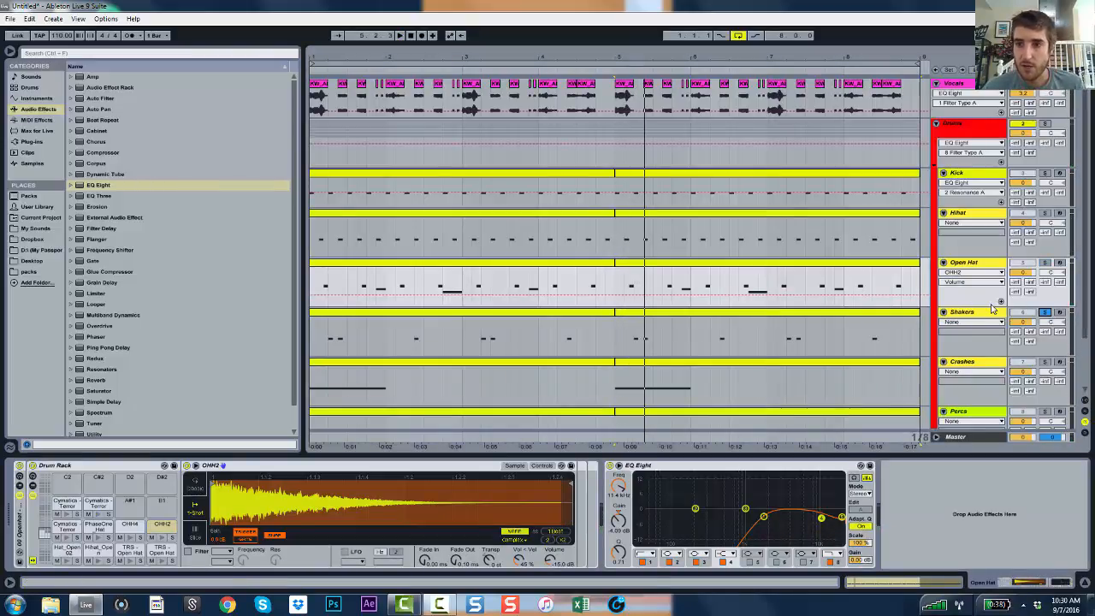
click(982, 313)
drag(91, 185, 509, 368)
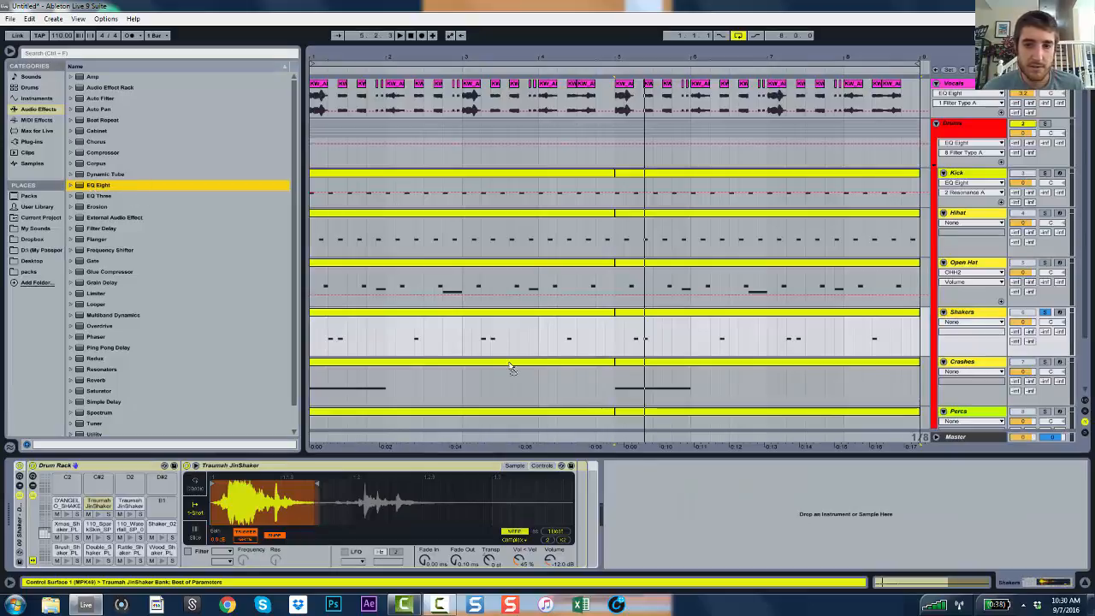
- Raise the Shakers EQ's band 1 low-cut, bring band 8's high-cut down to about 10.2 kHz and audition the filtered shakers
mouse_move(657, 508)
mouse_down()
mouse_move(643, 518)
mouse_move(653, 518)
mouse_up()
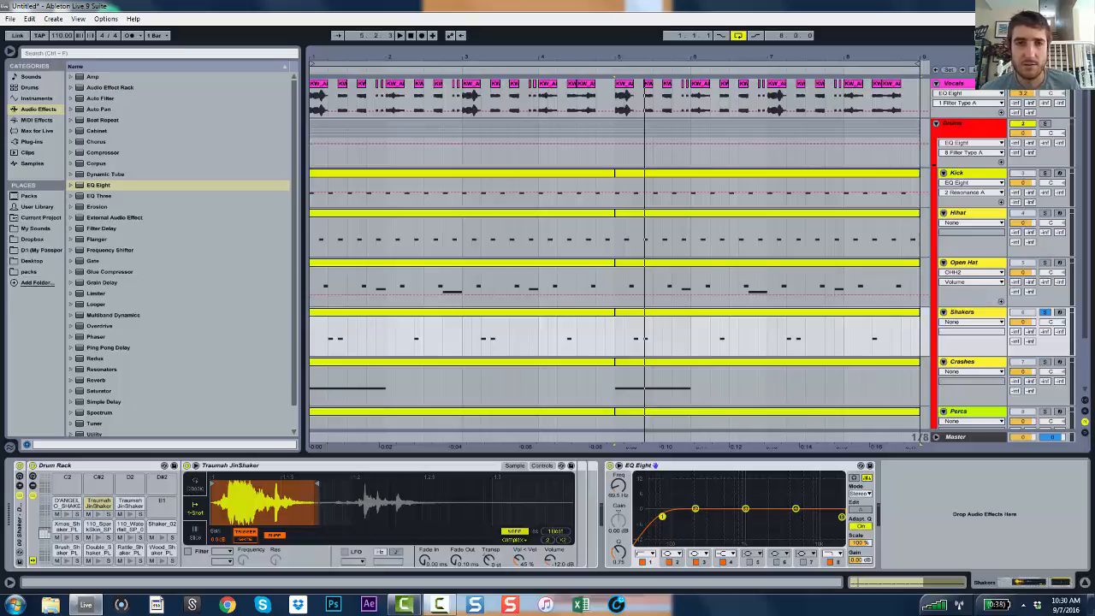
drag(661, 517, 818, 525)
click(634, 342)
key(space)
key(space)
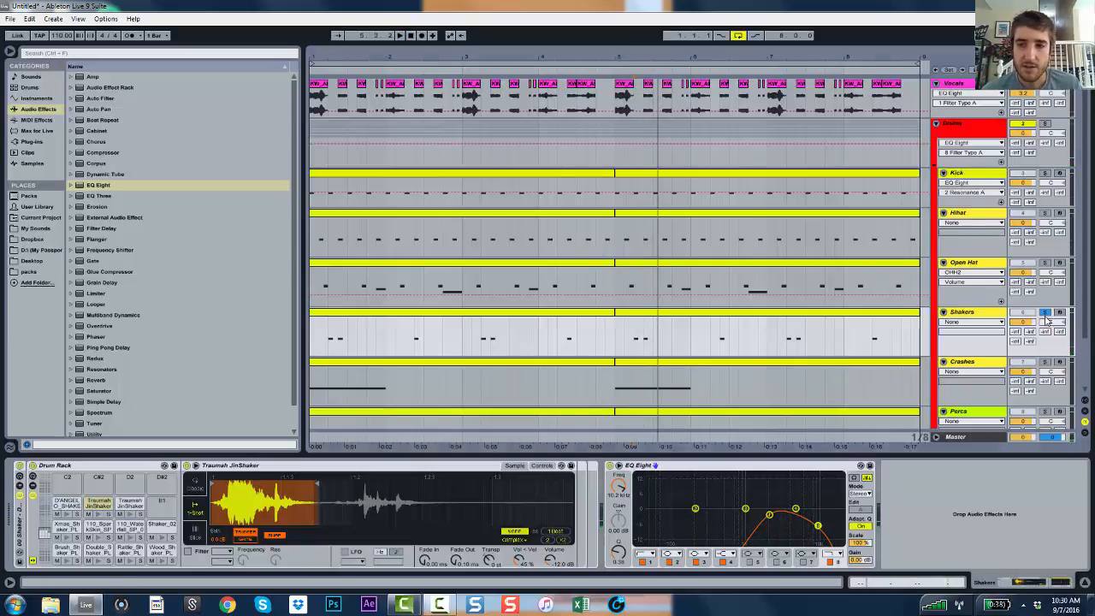
- Add an EQ Eight after the Crashes track's Drum Rack and play the loop with all tracks unsoloed
scroll(1045, 320, down, 3)
click(502, 328)
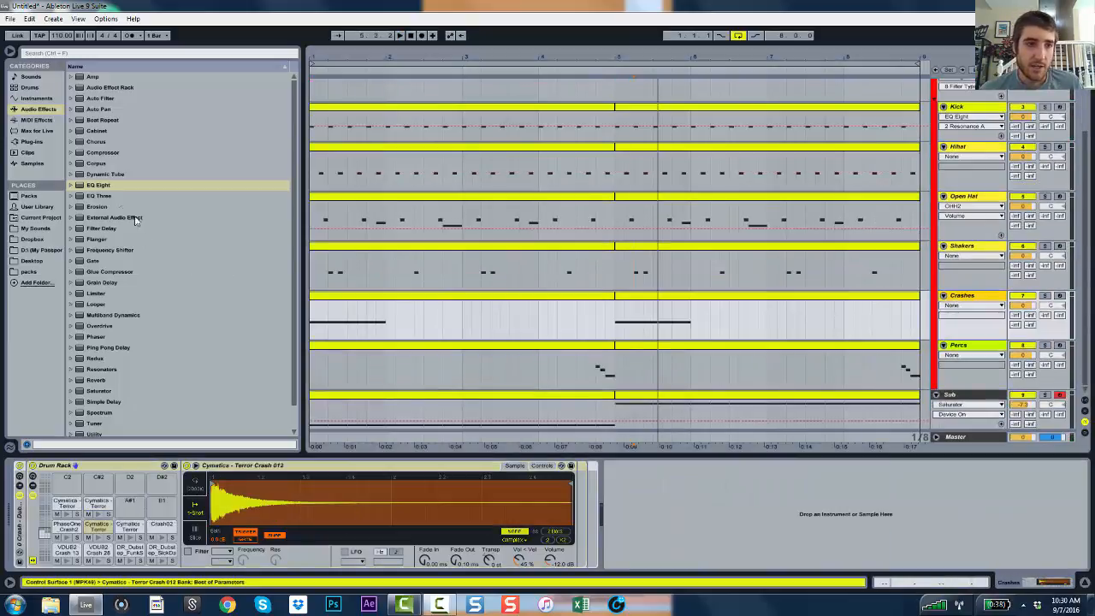
drag(94, 190, 751, 539)
key(space)
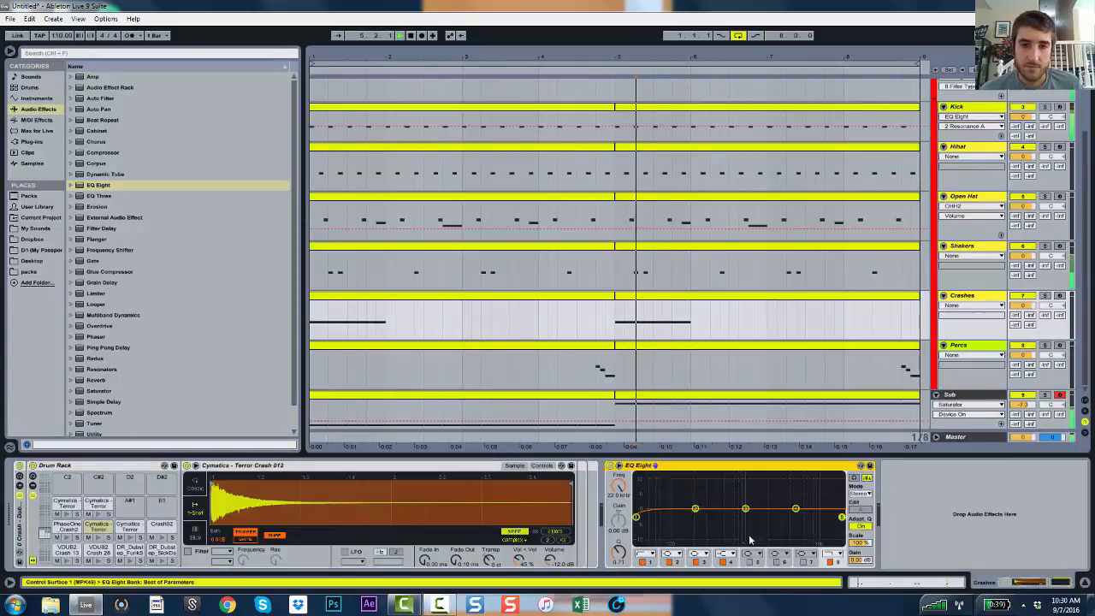
- Play the loop from the second crash hit and raise the Crashes EQ's band 1 low-cut to about 530 Hz
click(648, 303)
key(space)
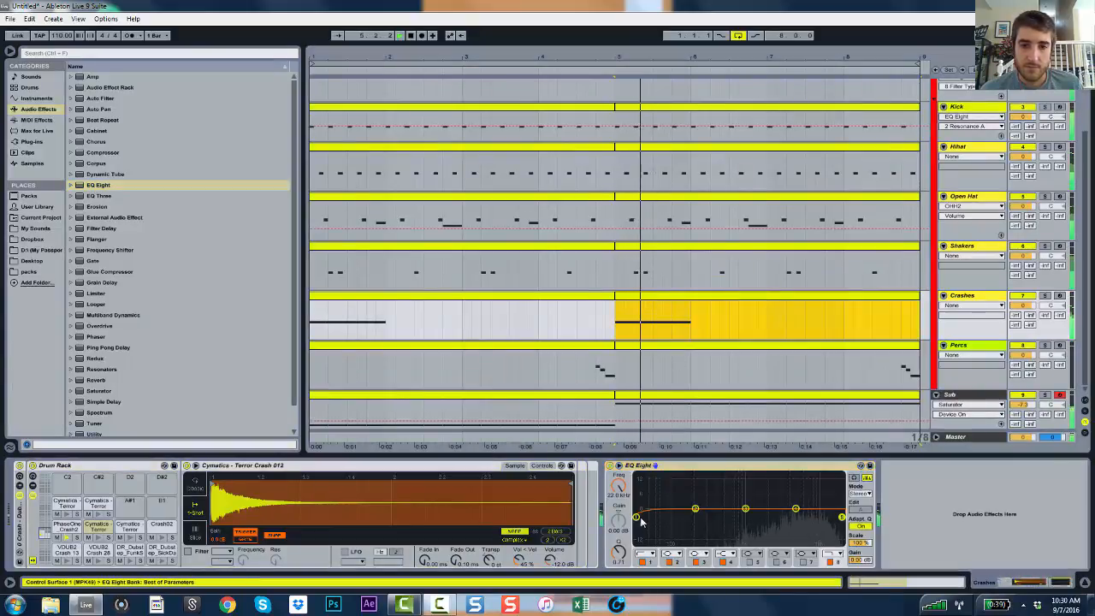
drag(637, 520, 725, 521)
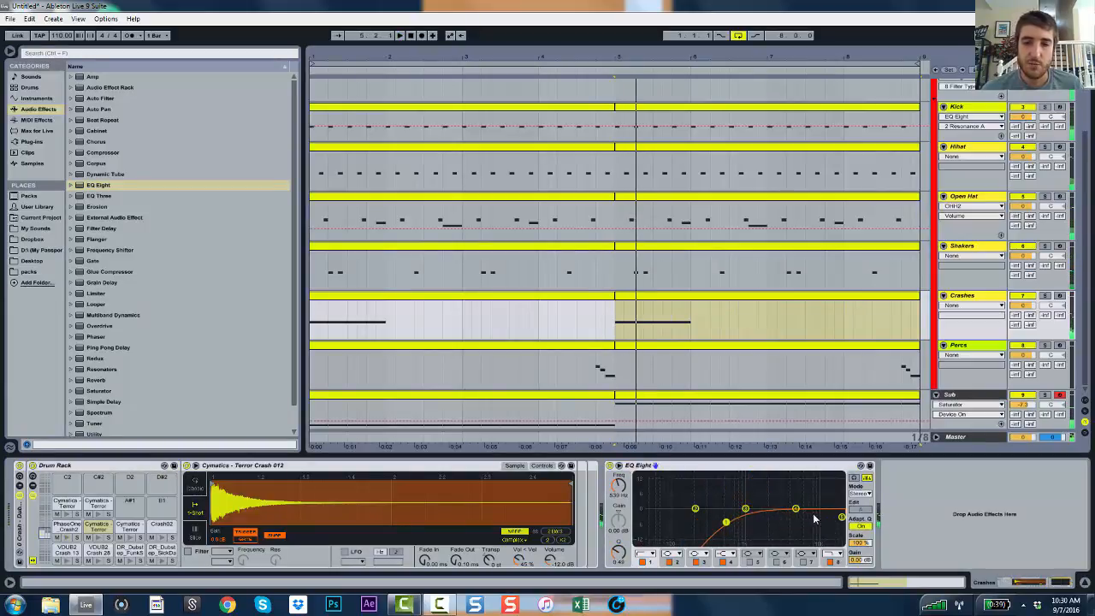
- Audition a 15 dB boost on the Crashes EQ's band 4, then pull it down to -4.00 dB at about 6 kHz
drag(796, 513, 816, 475)
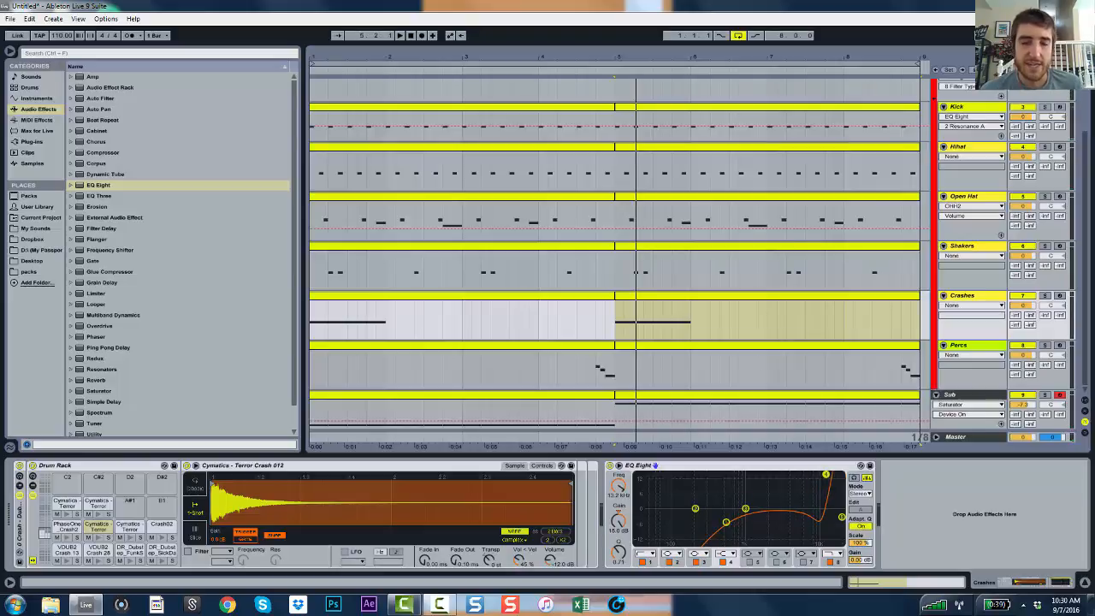
key(space)
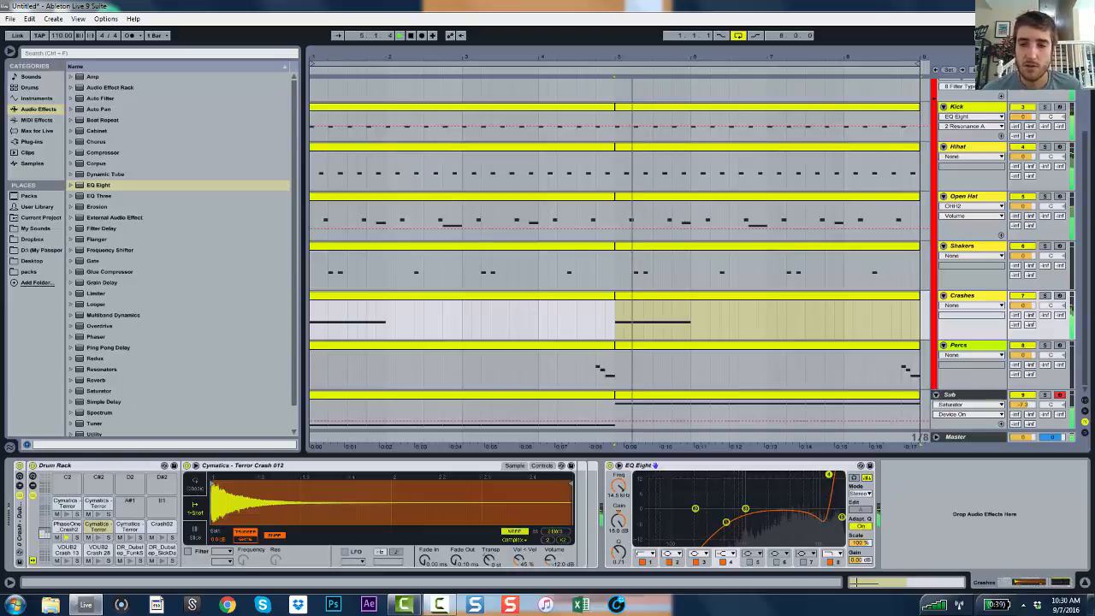
drag(830, 475, 800, 514)
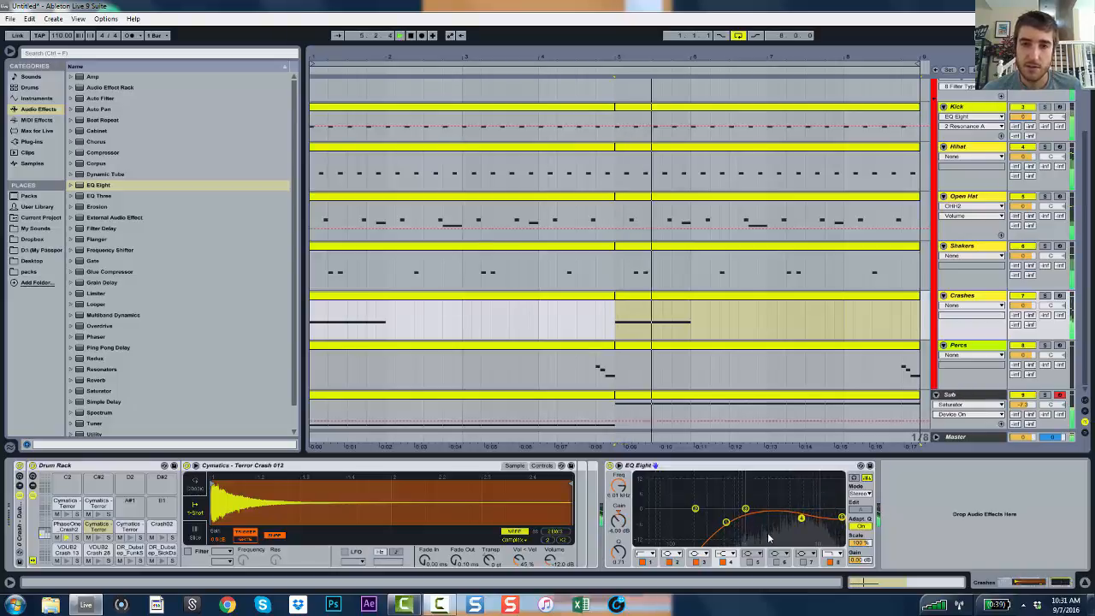
- Add an EQ Eight after the Percs track's Drum Rack and solo the track
click(637, 319)
key(minus)
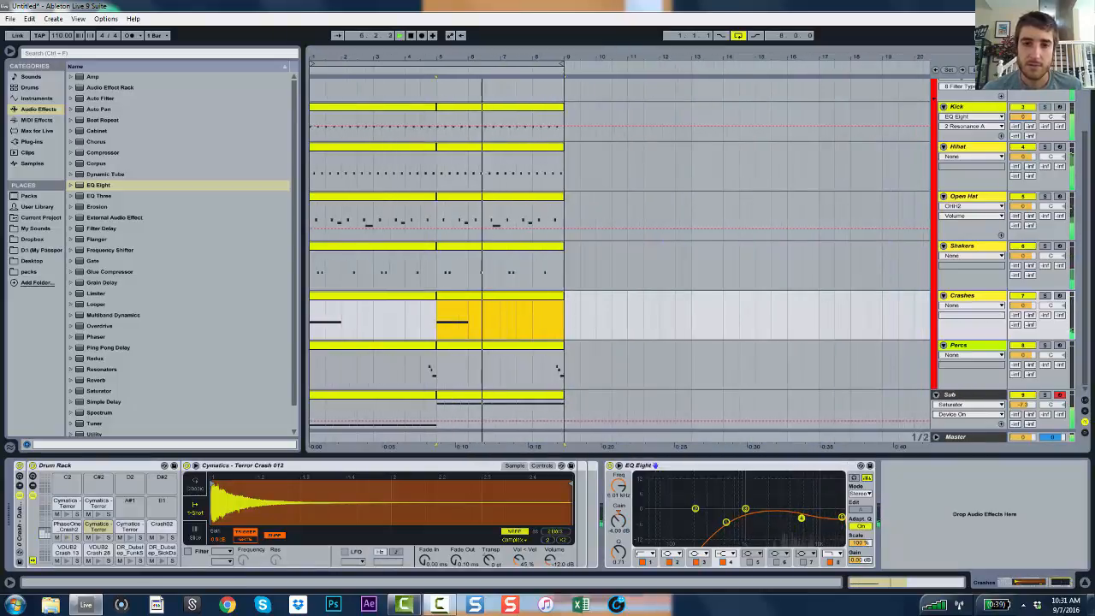
click(483, 367)
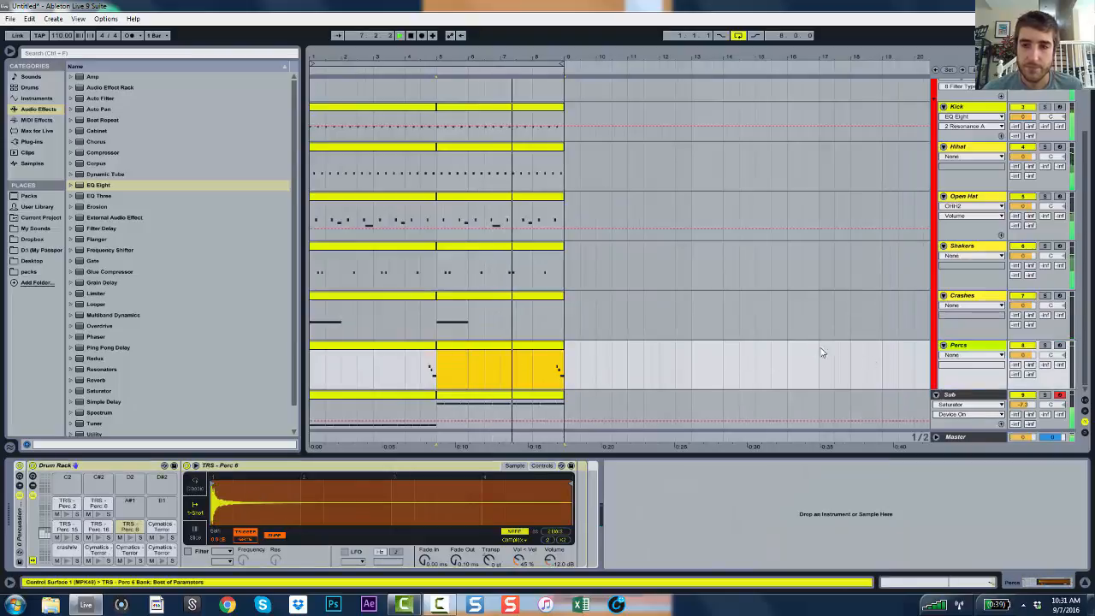
click(180, 178)
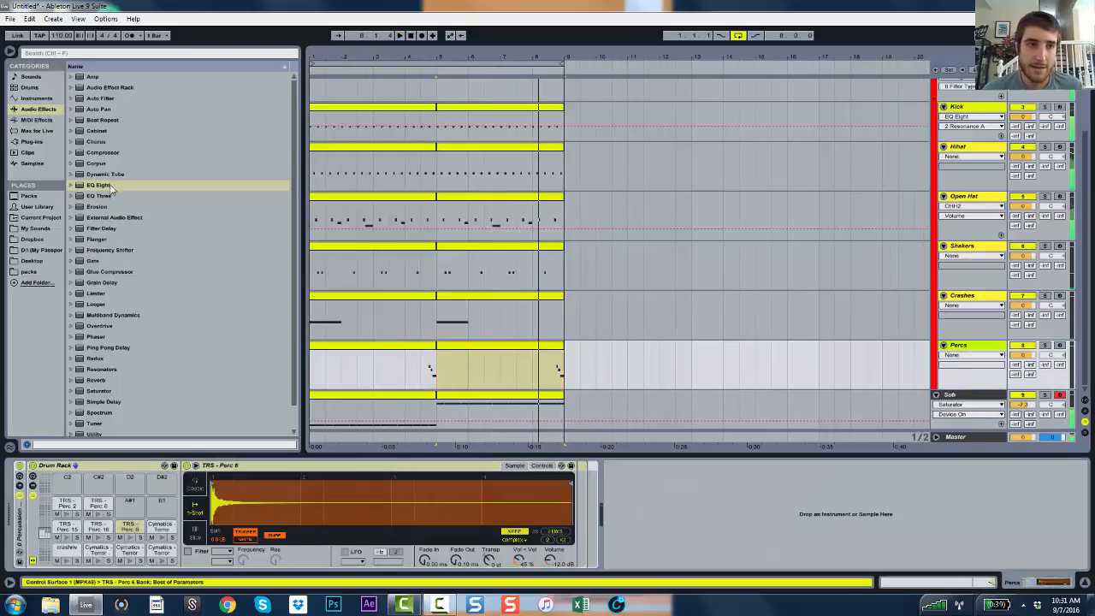
drag(111, 187, 741, 540)
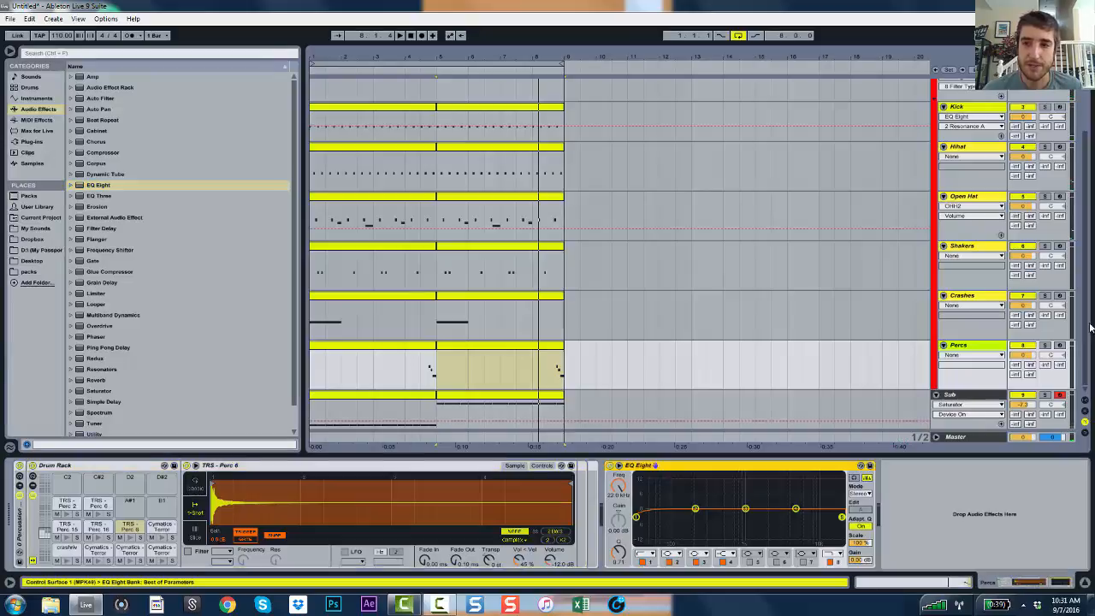
click(1046, 346)
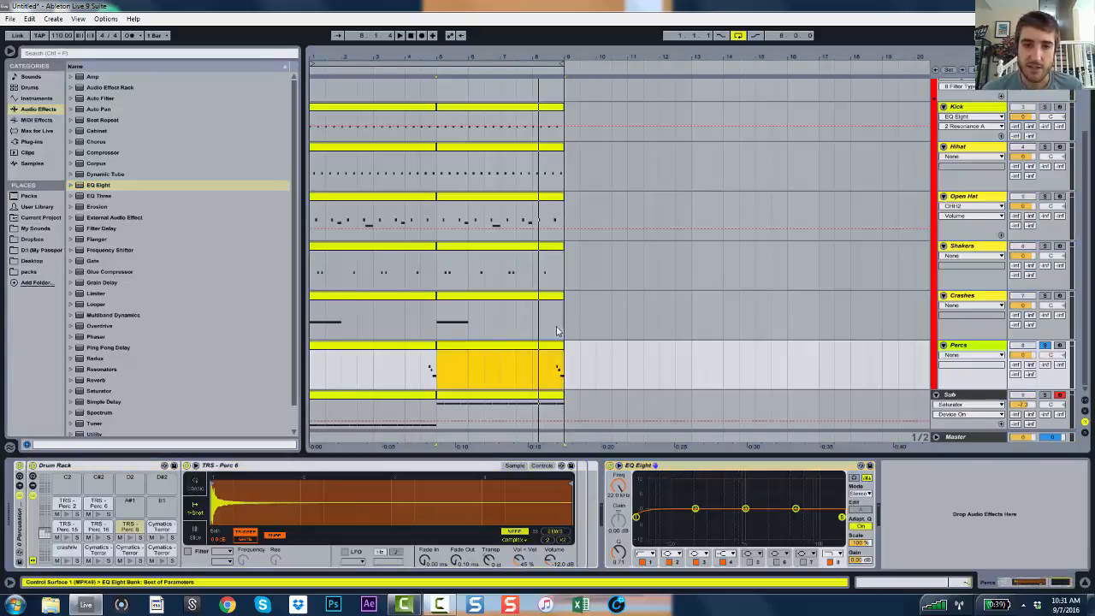
- Audition the end-of-loop percs, raising their EQ's band 1 low-cut to about 200 Hz and lowering band 4 to -2.36 dB at about 8.6 kHz
click(553, 378)
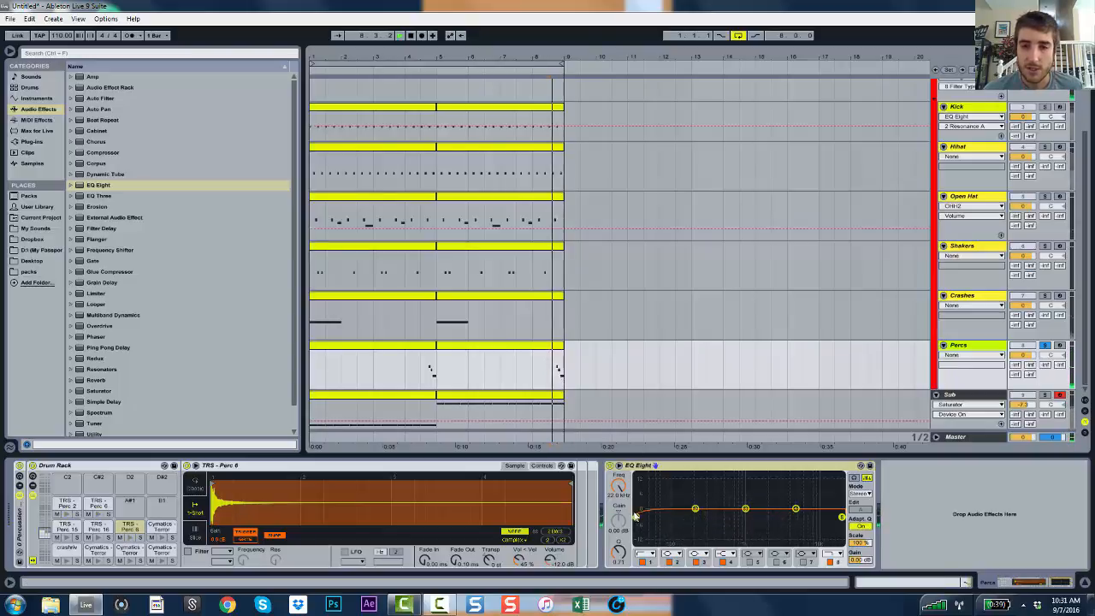
key(space)
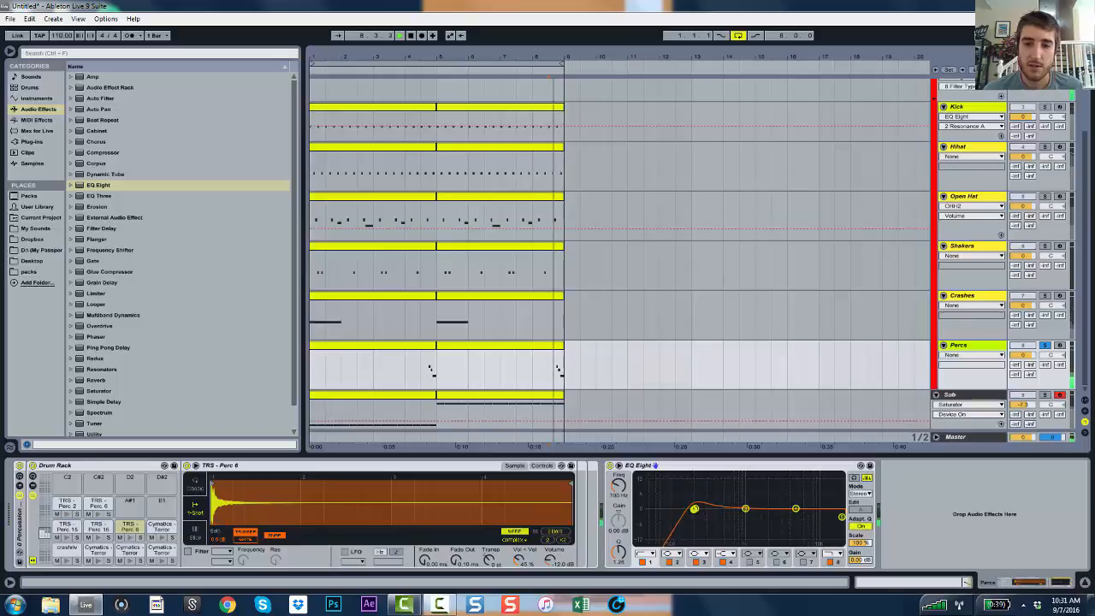
key(space)
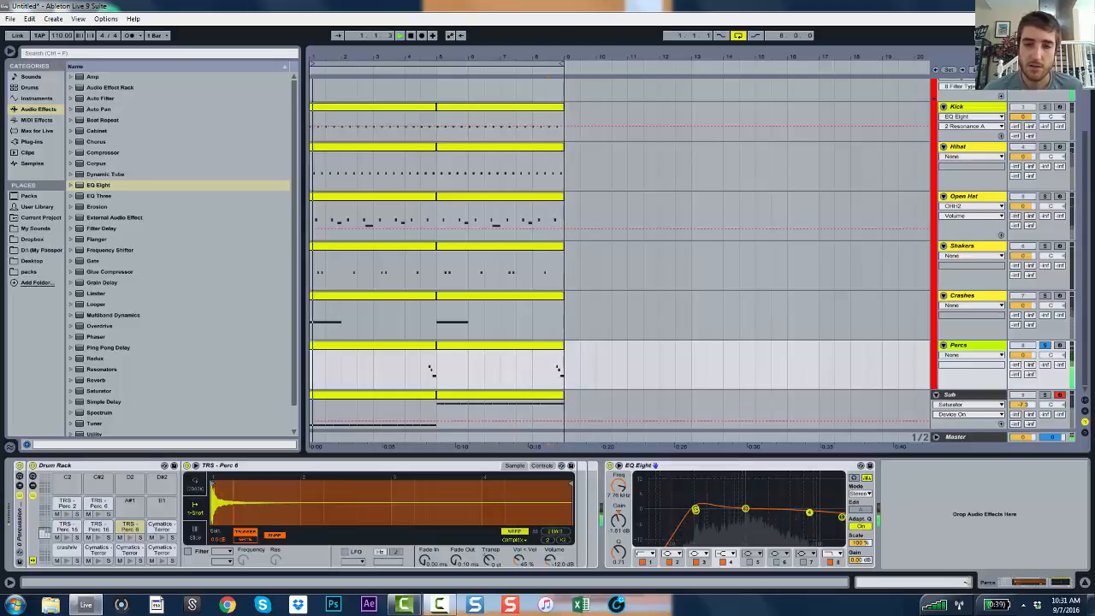
key(space)
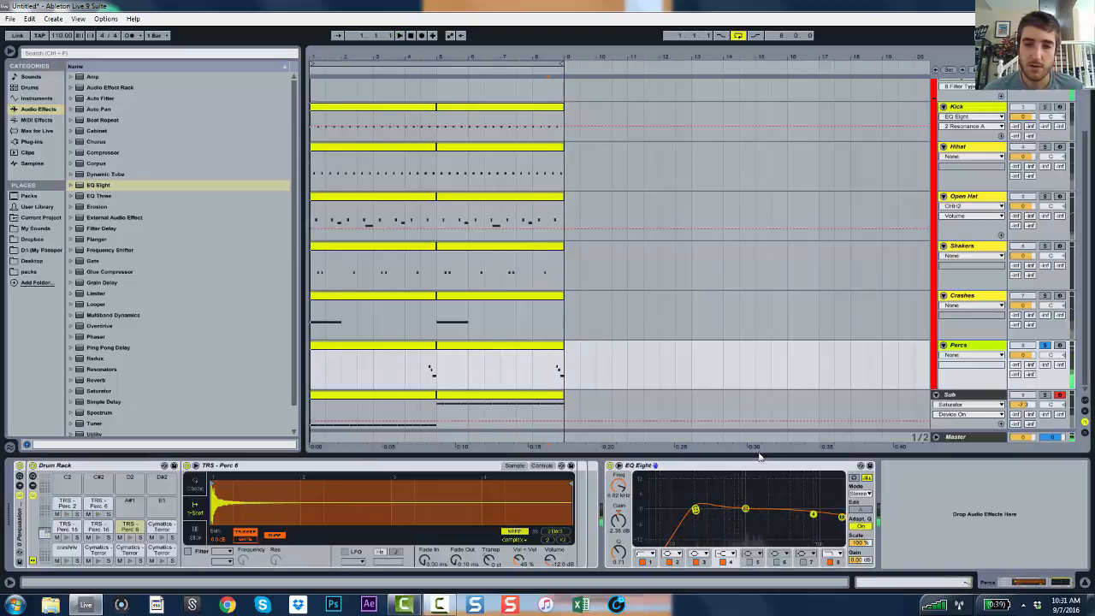
- Set the Percs track volume to 1.0 dB, unsolo it and play the full eight-bar loop
key(ctrl+alt+l)
click(1024, 422)
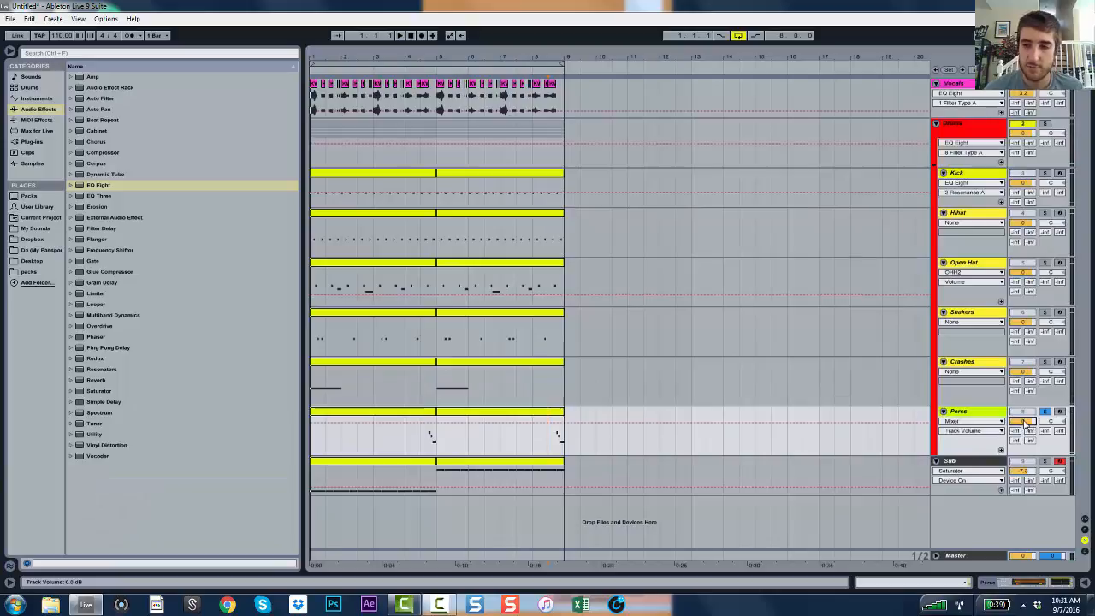
key(Up)
key(space)
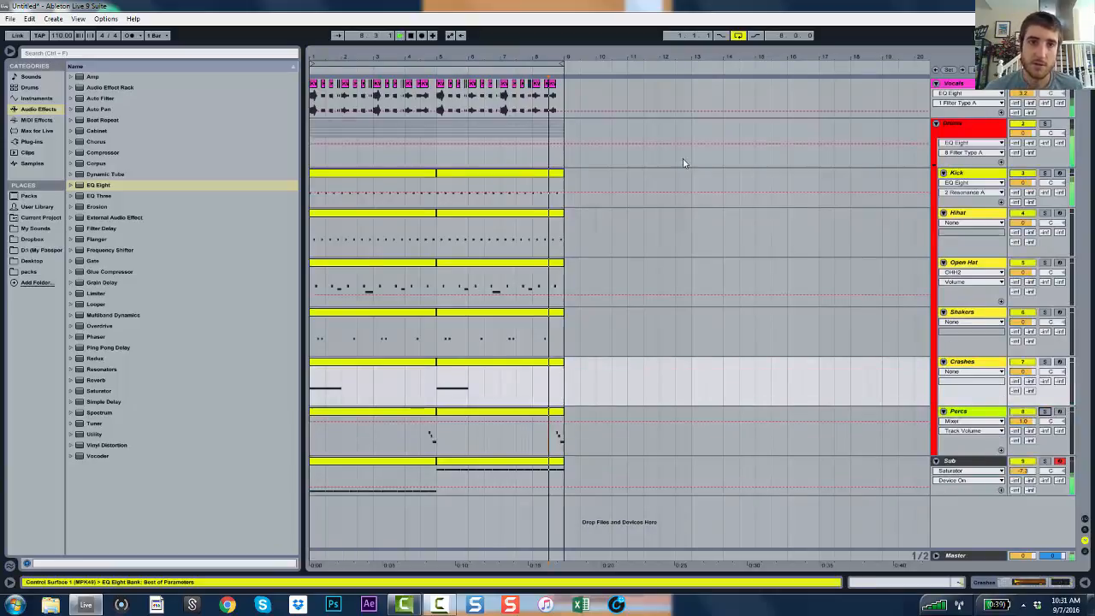
click(522, 62)
key(z)
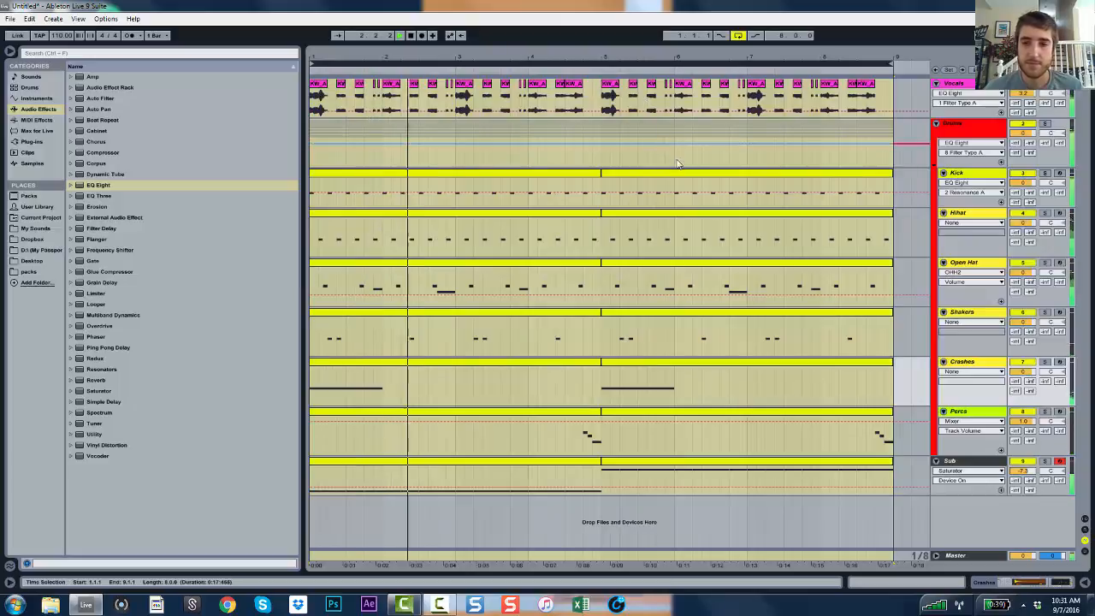
- Examine the loop's spectrum in the master EQ Eight and raise the Sub track volume to -3.3 dB
double_click(955, 555)
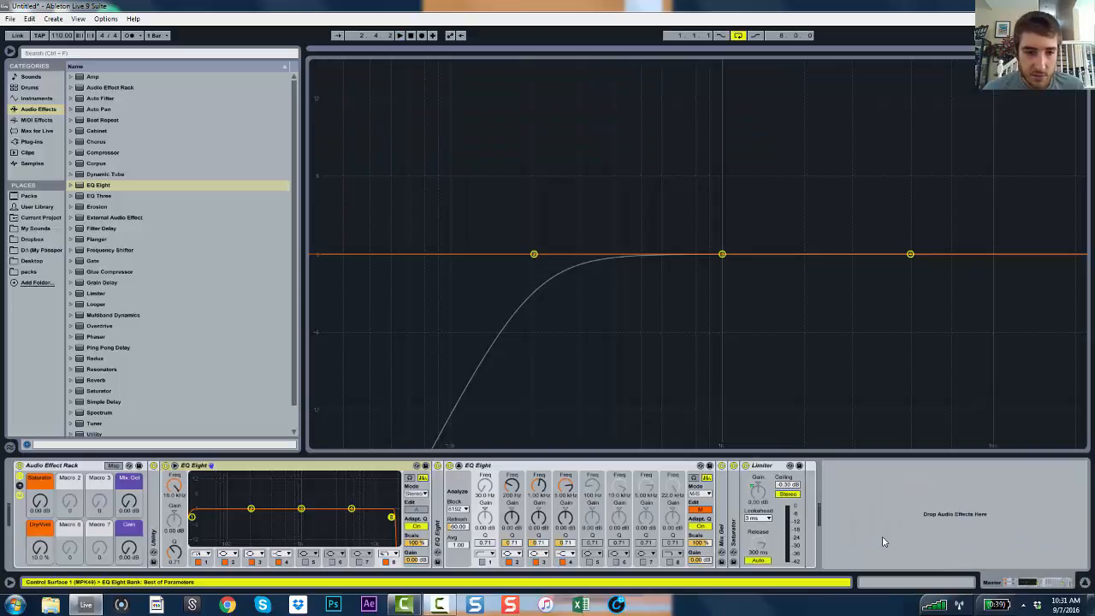
key(space)
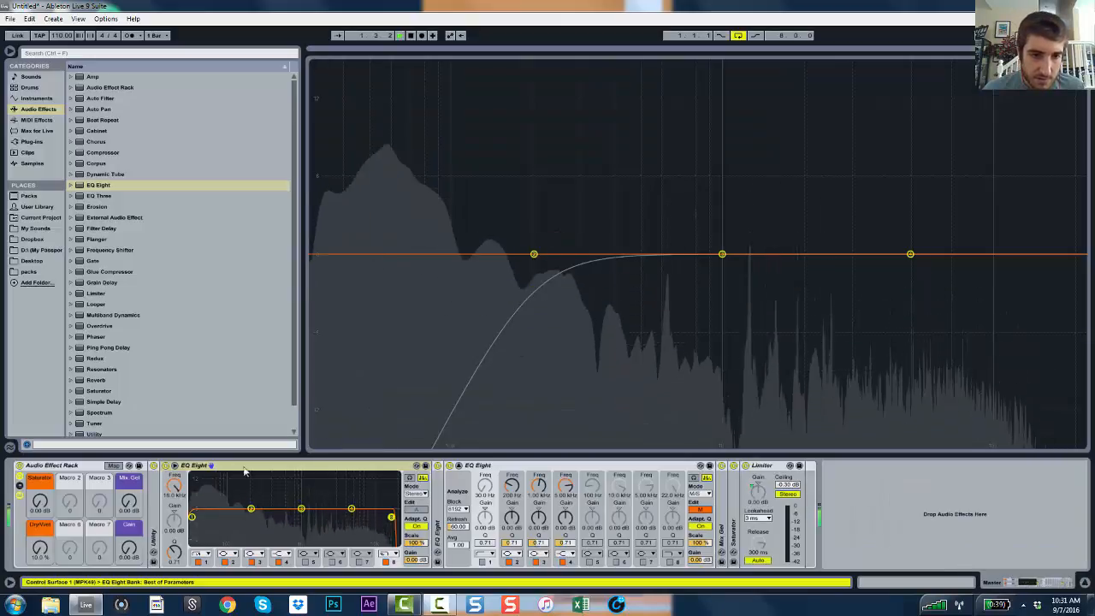
key(ctrl+alt+l)
click(1027, 472)
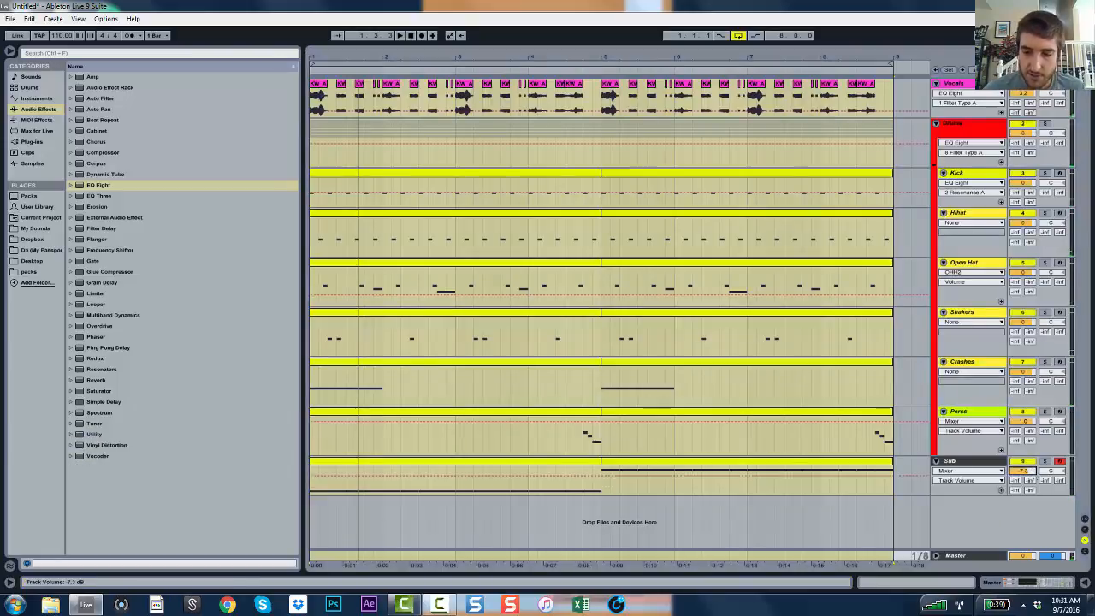
key(space)
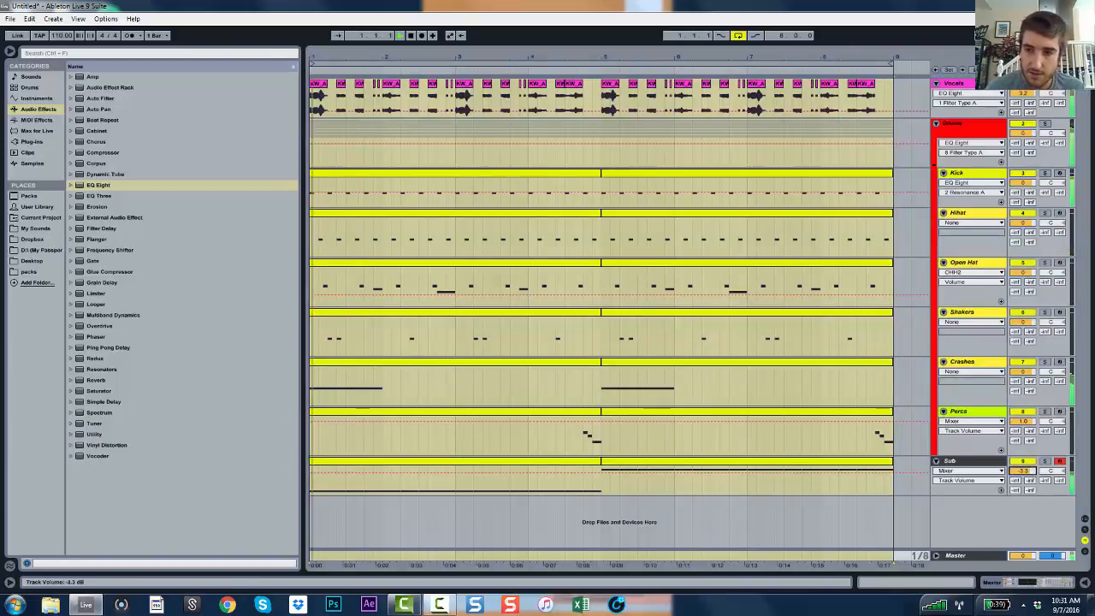
- Open LFOTool on the Sub track, adjust its volume curve while the sub plays soloed, and return to the arrangement
double_click(979, 463)
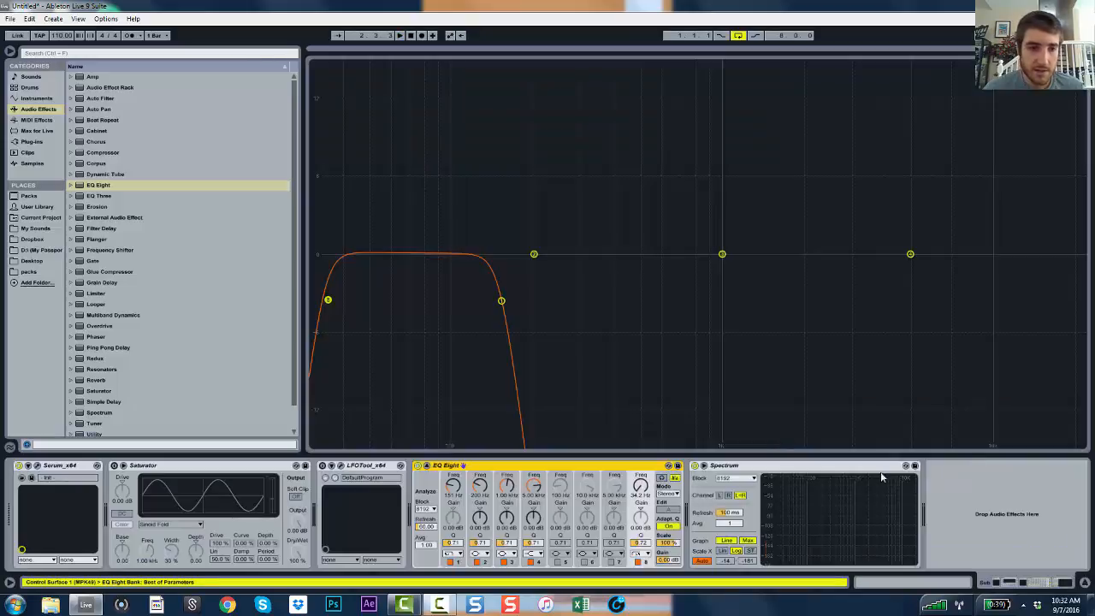
click(341, 465)
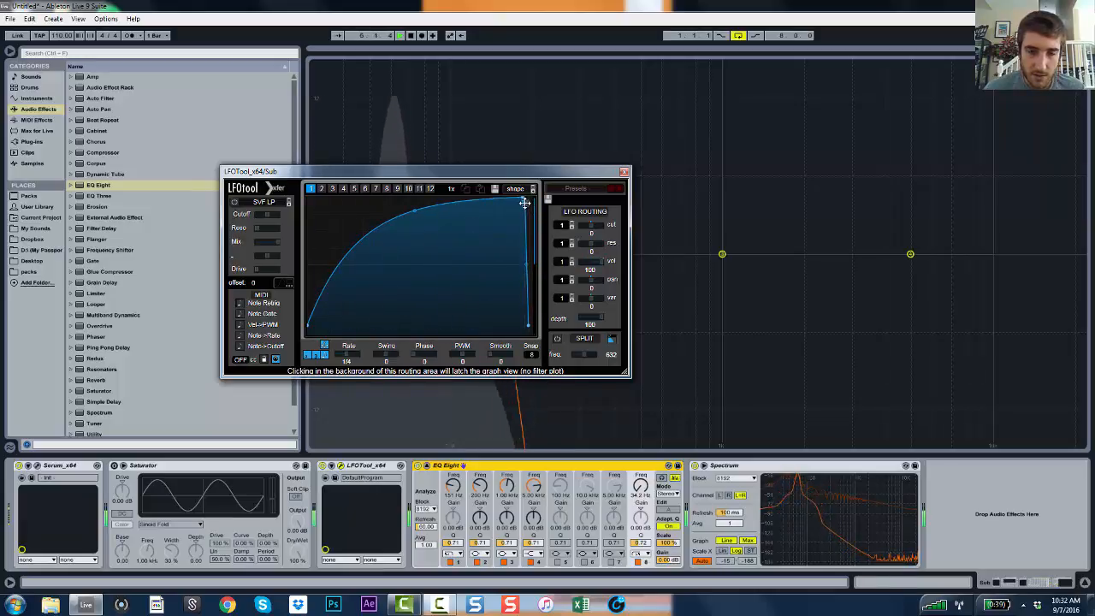
click(624, 173)
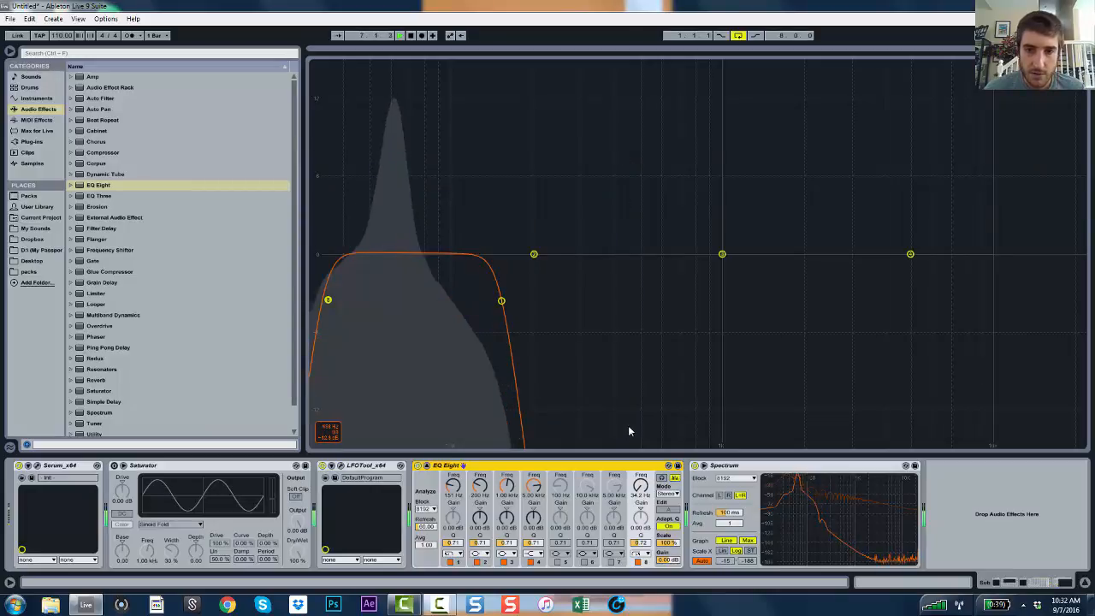
drag(627, 454, 627, 571)
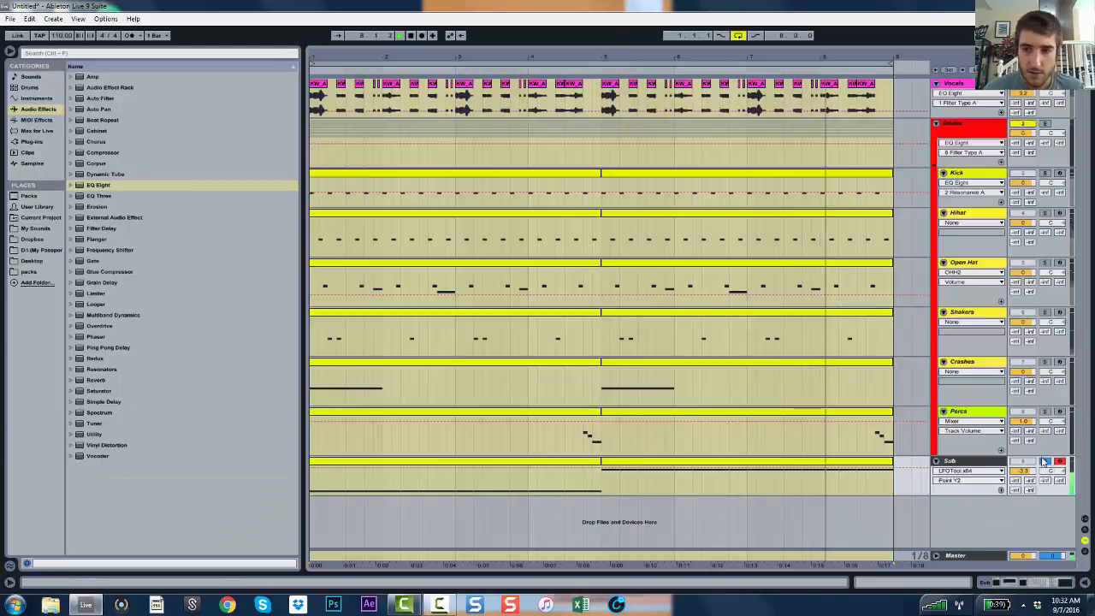